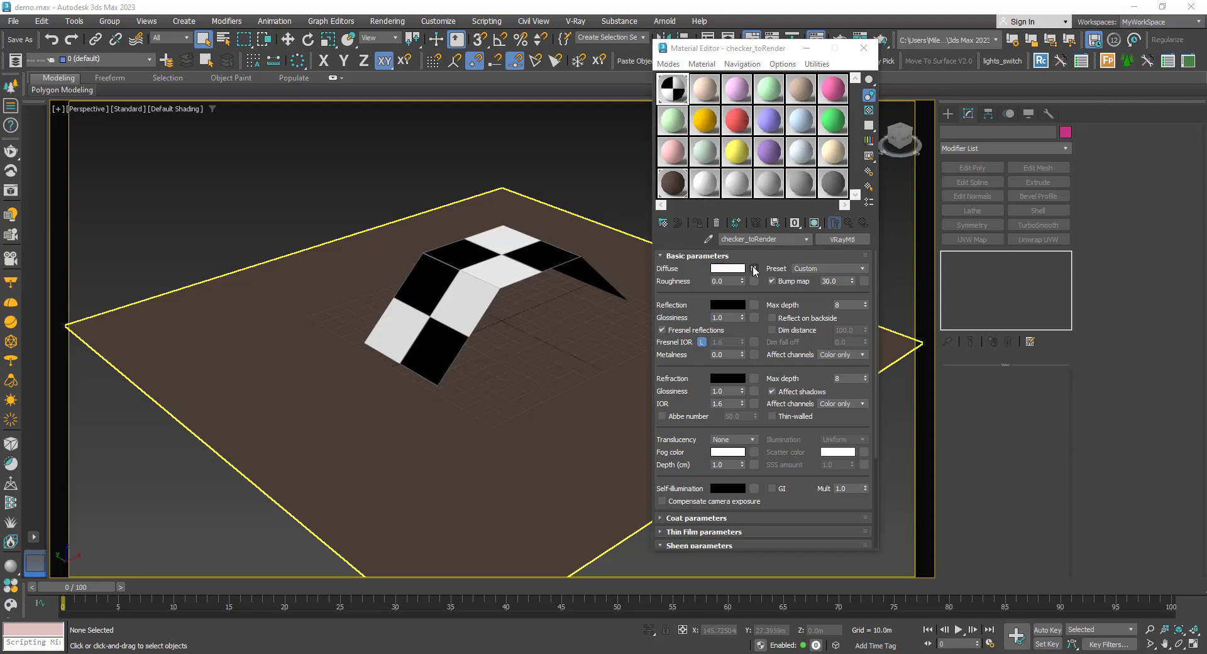
Open checker_toRender's diffuse Checker map and browse the list of map types
click(755, 270)
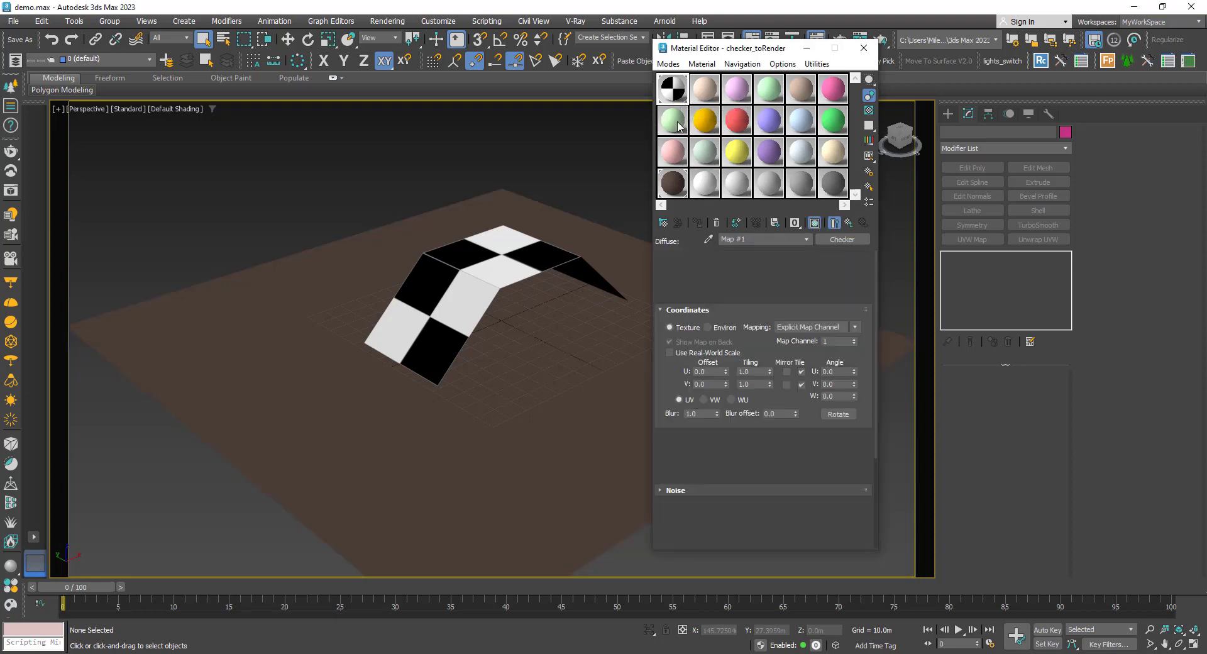
click(851, 240)
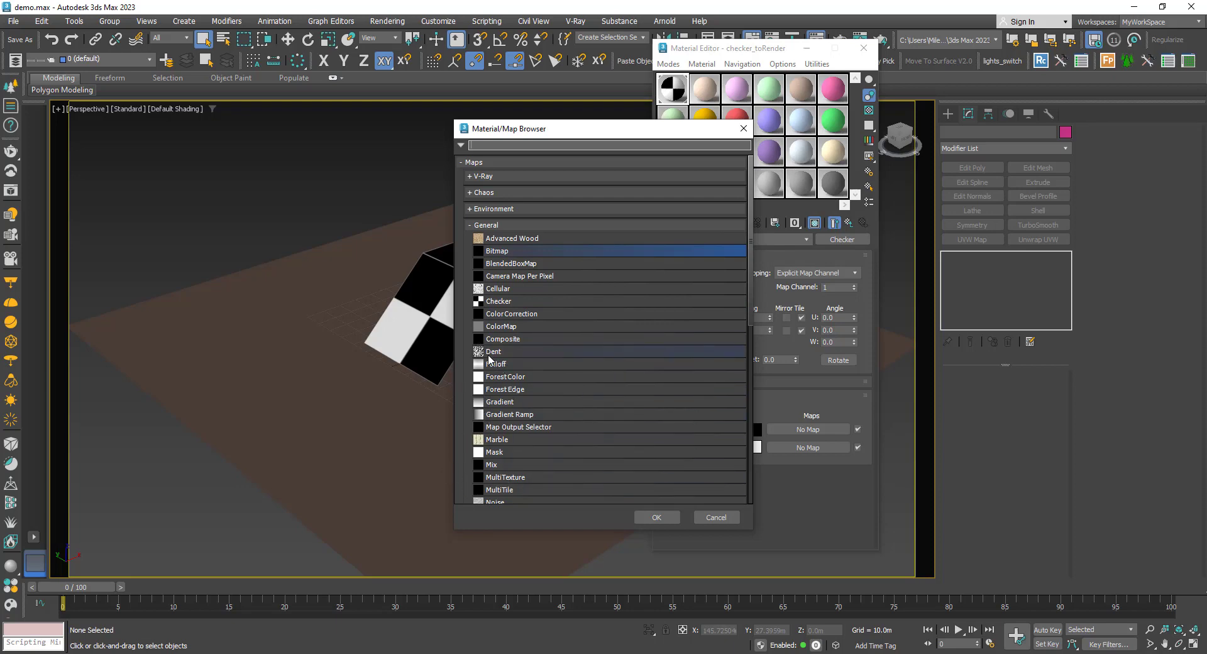
scroll(490, 364, down, 2)
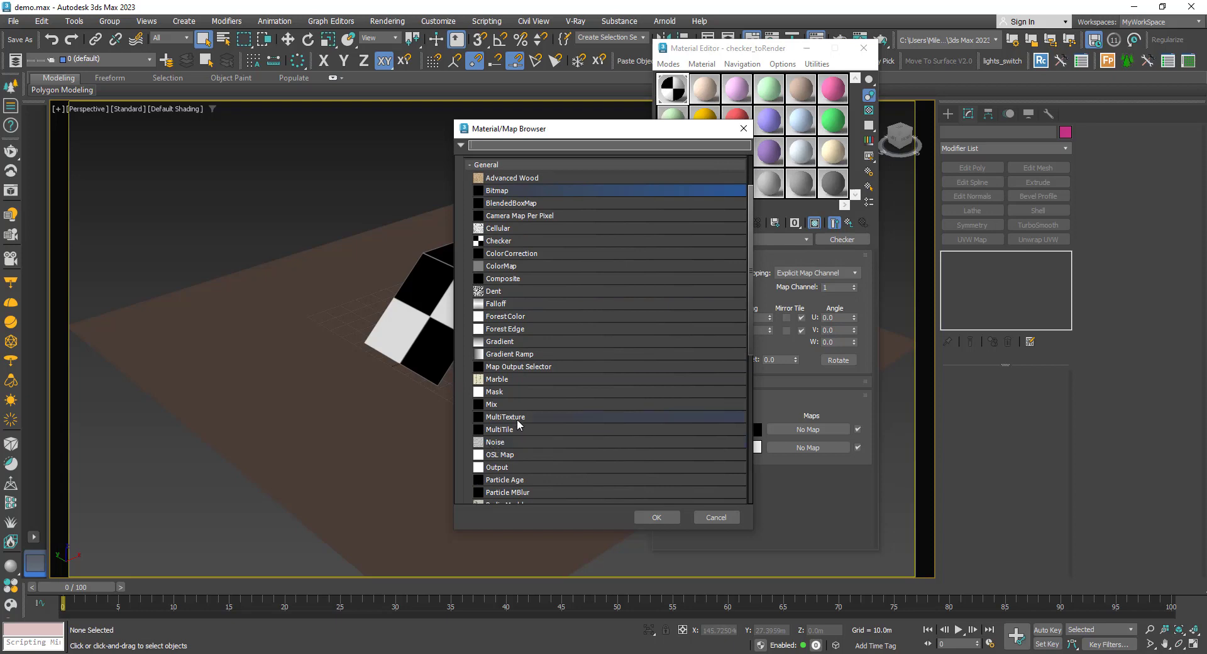
scroll(507, 277, up, 2)
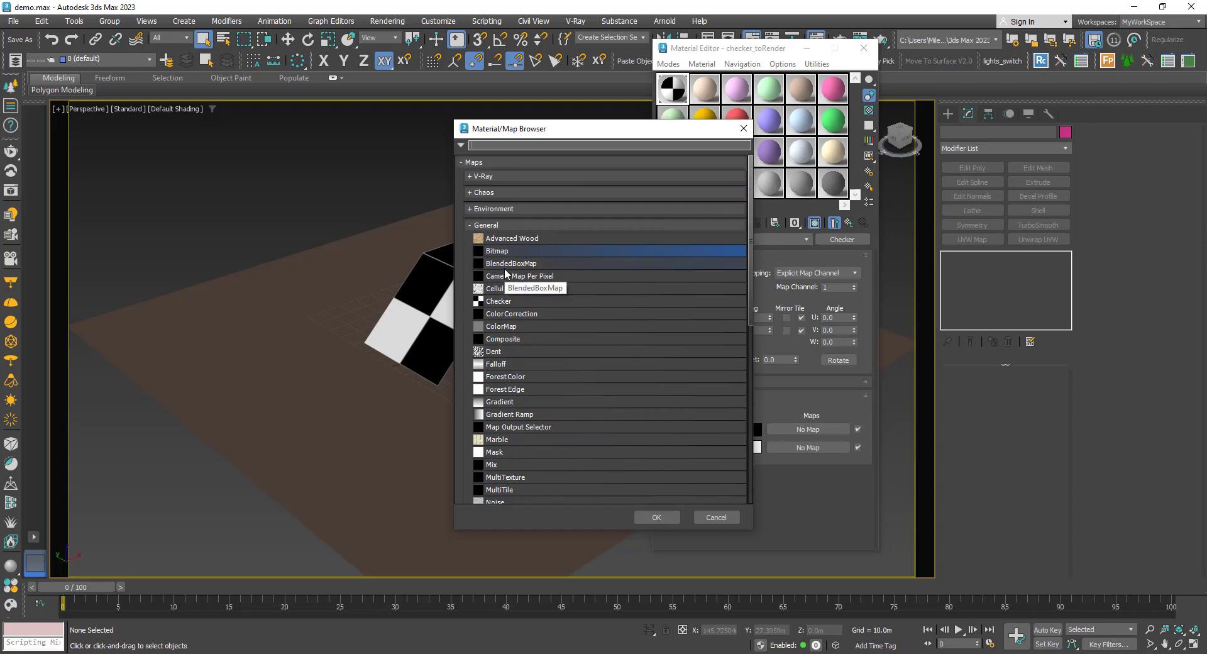
drag(585, 140, 658, 163)
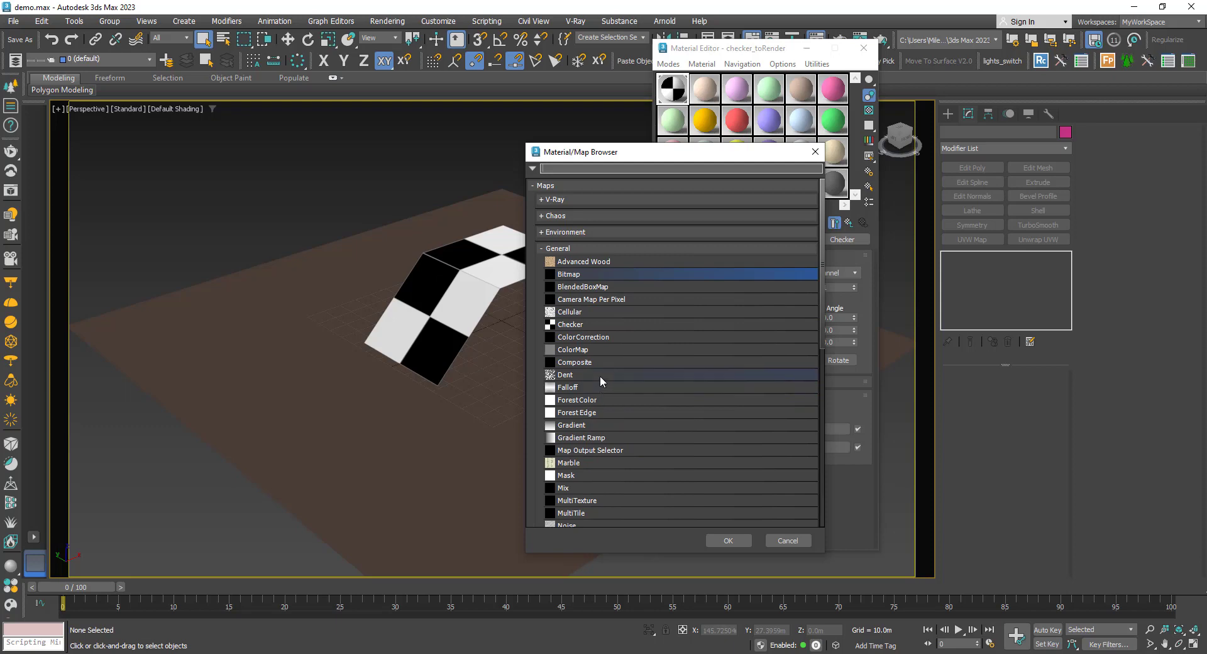
Cancel the map browser, select the bent checker box, and return to checker_toRender's parameters
click(789, 540)
click(455, 287)
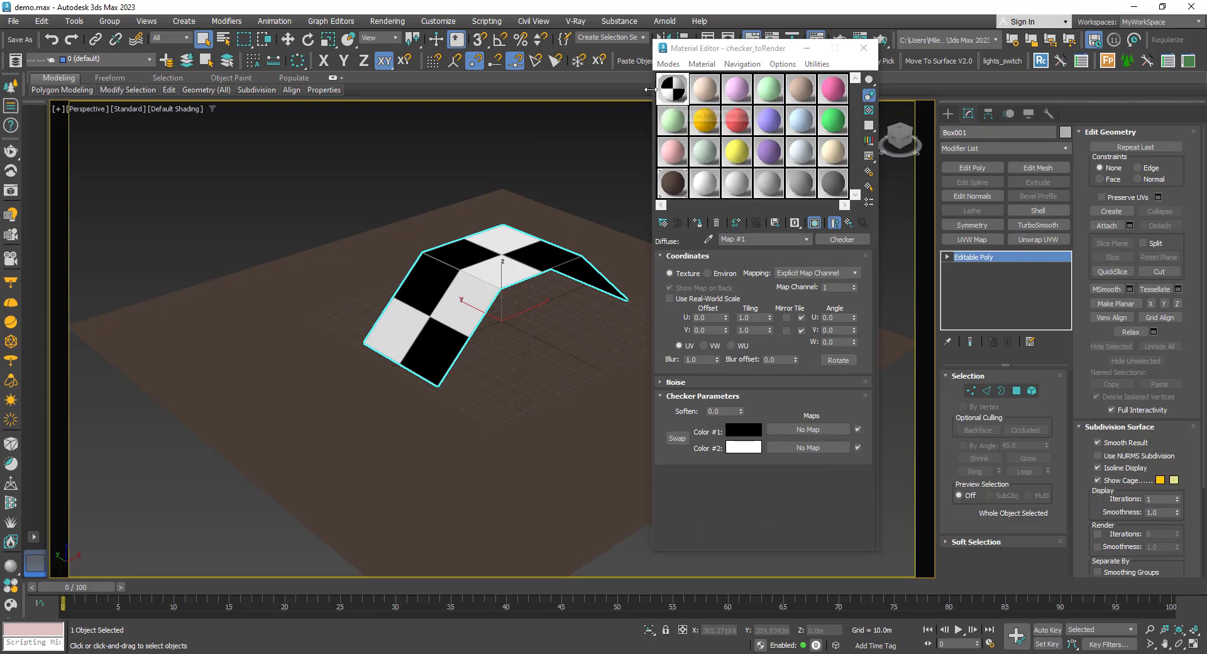
click(834, 223)
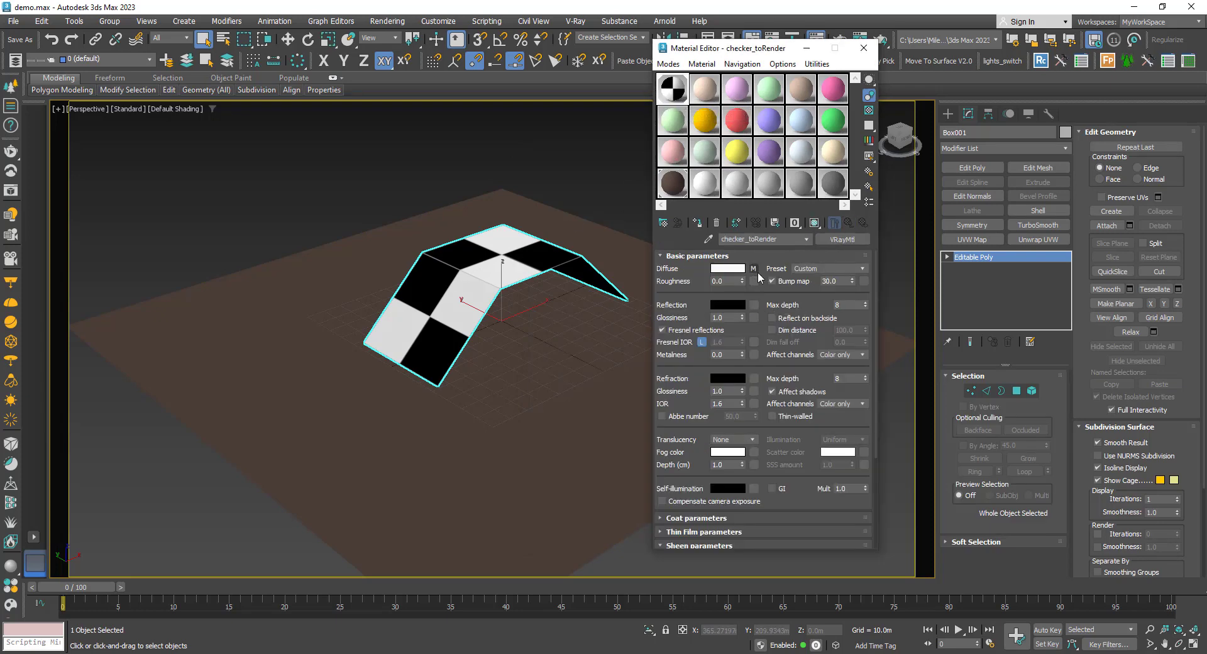
click(753, 269)
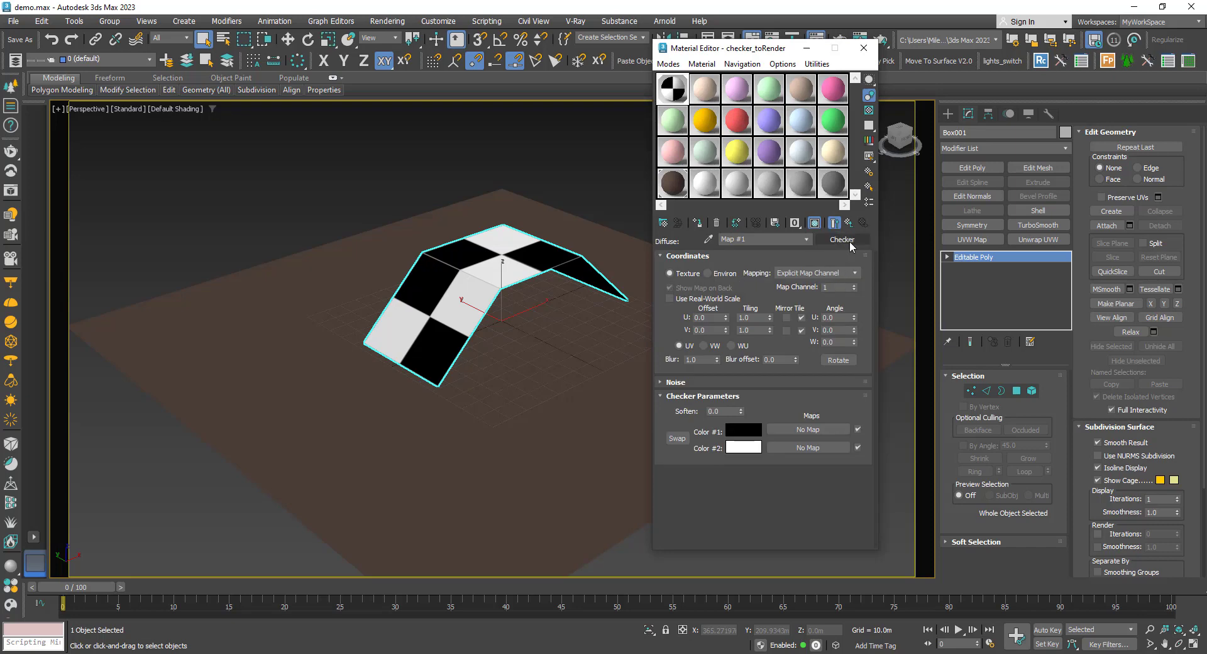
click(835, 222)
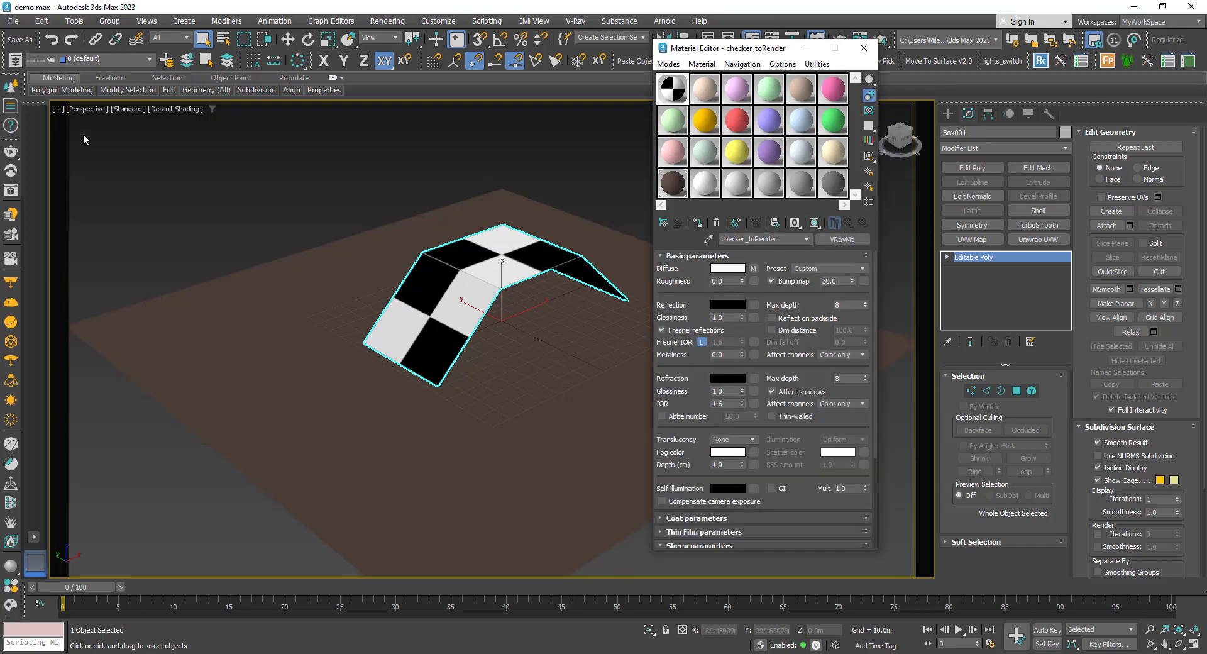
click(11, 22)
mouse_move(56, 220)
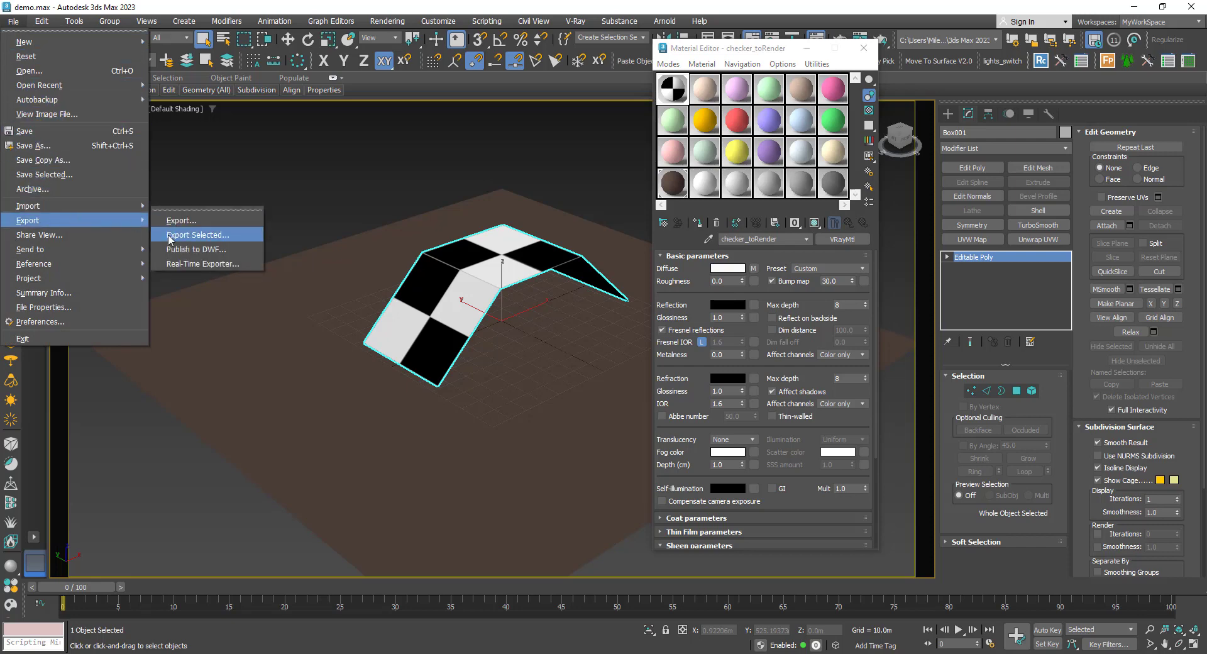
Export the selected box to FBX as 't' and dismiss the material/texture warnings
click(206, 235)
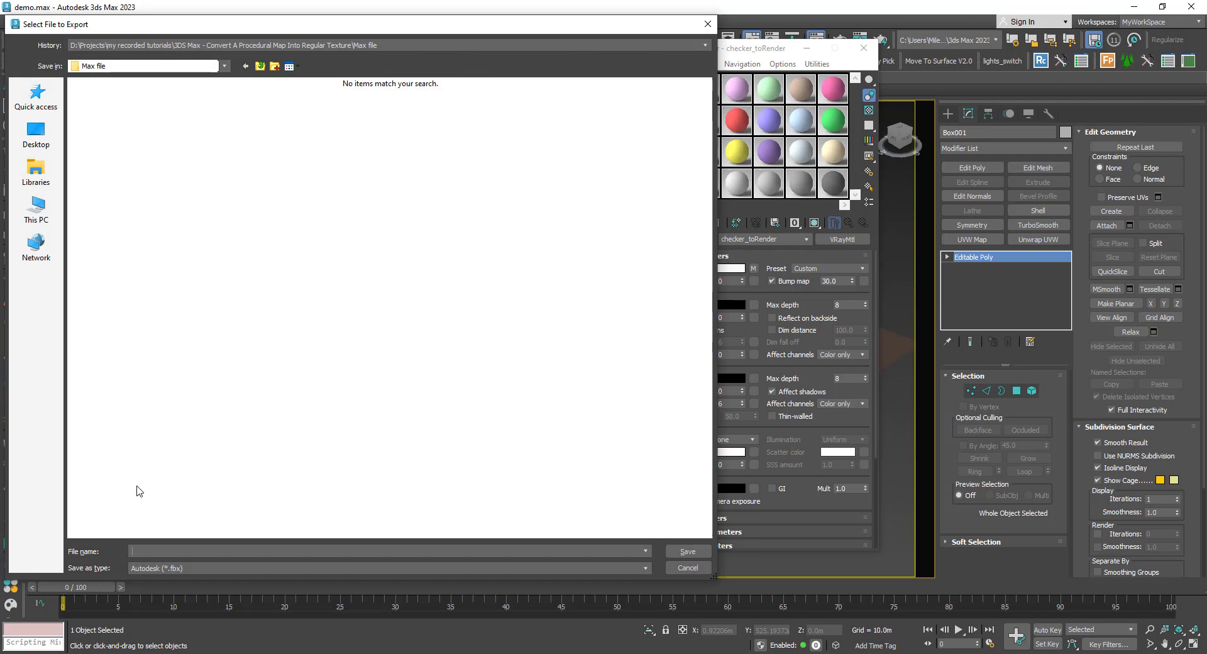
text(t)
click(677, 553)
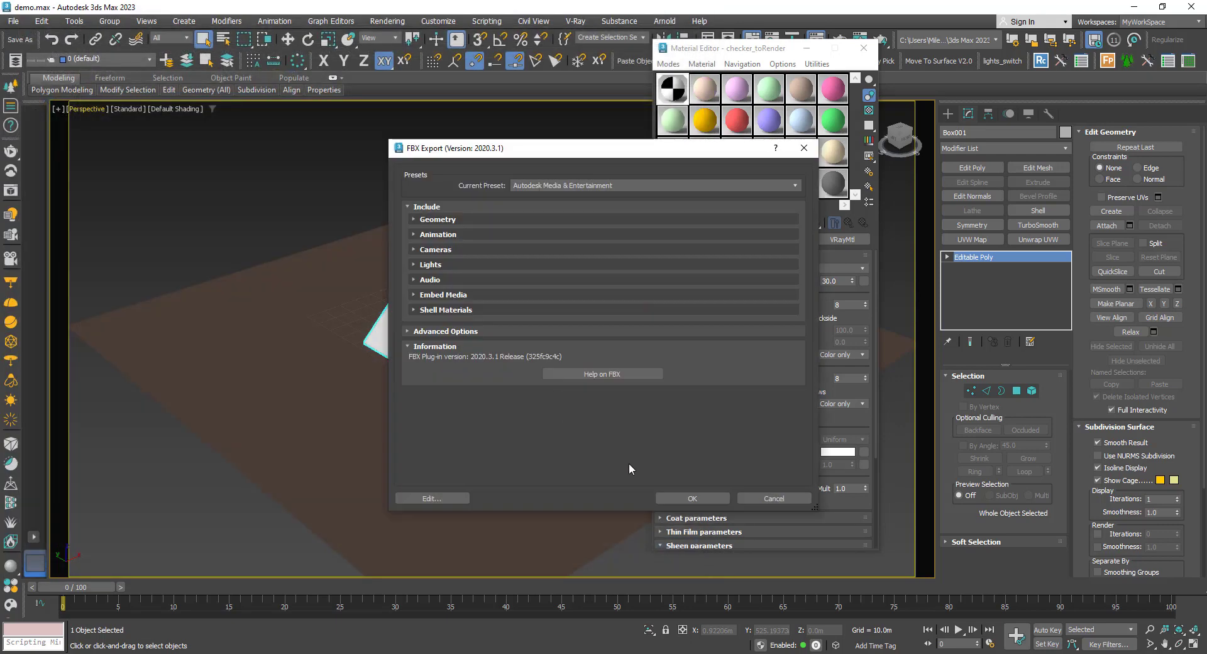
click(682, 498)
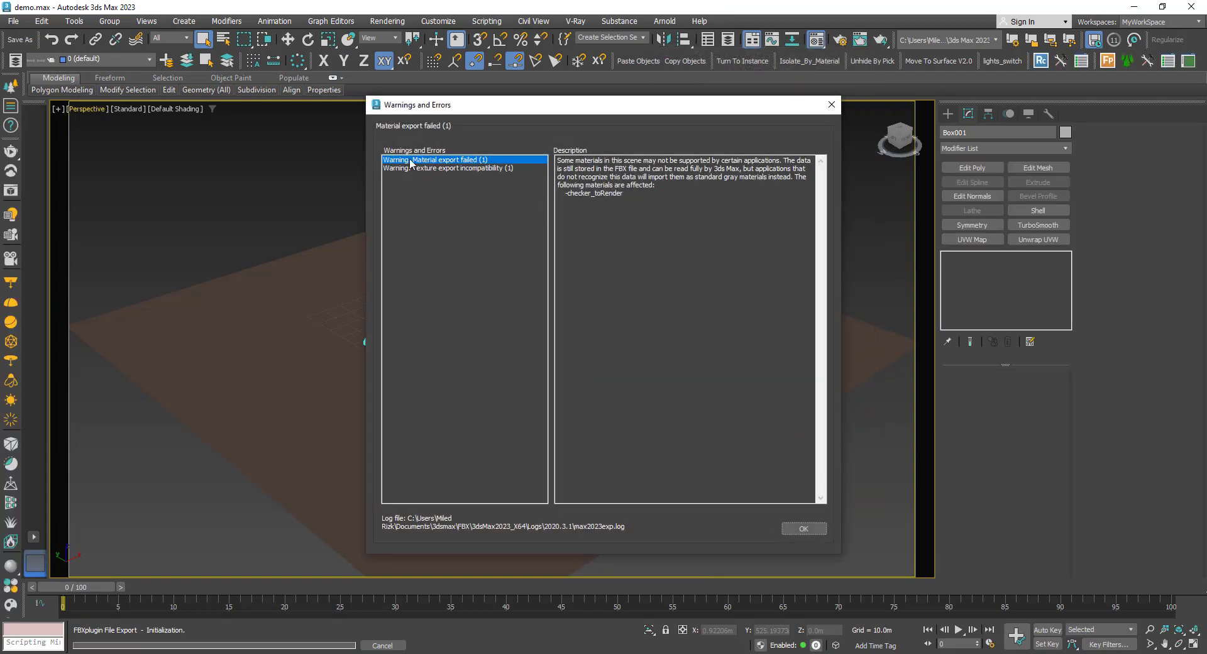
drag(498, 110, 659, 118)
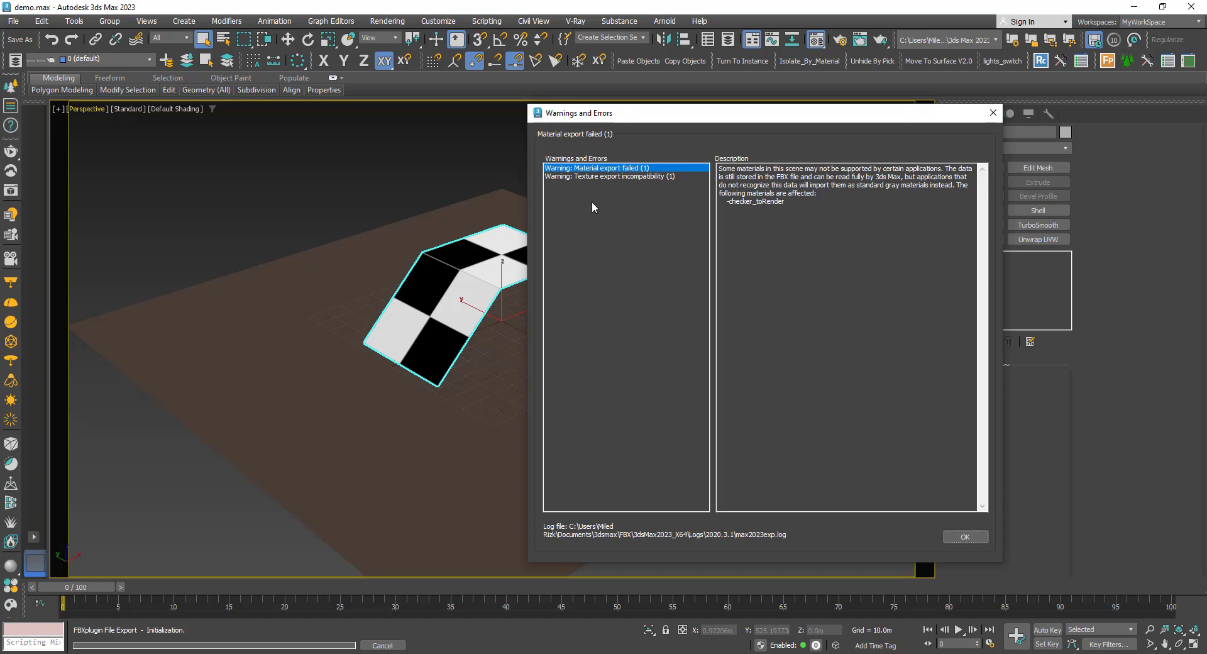
click(579, 177)
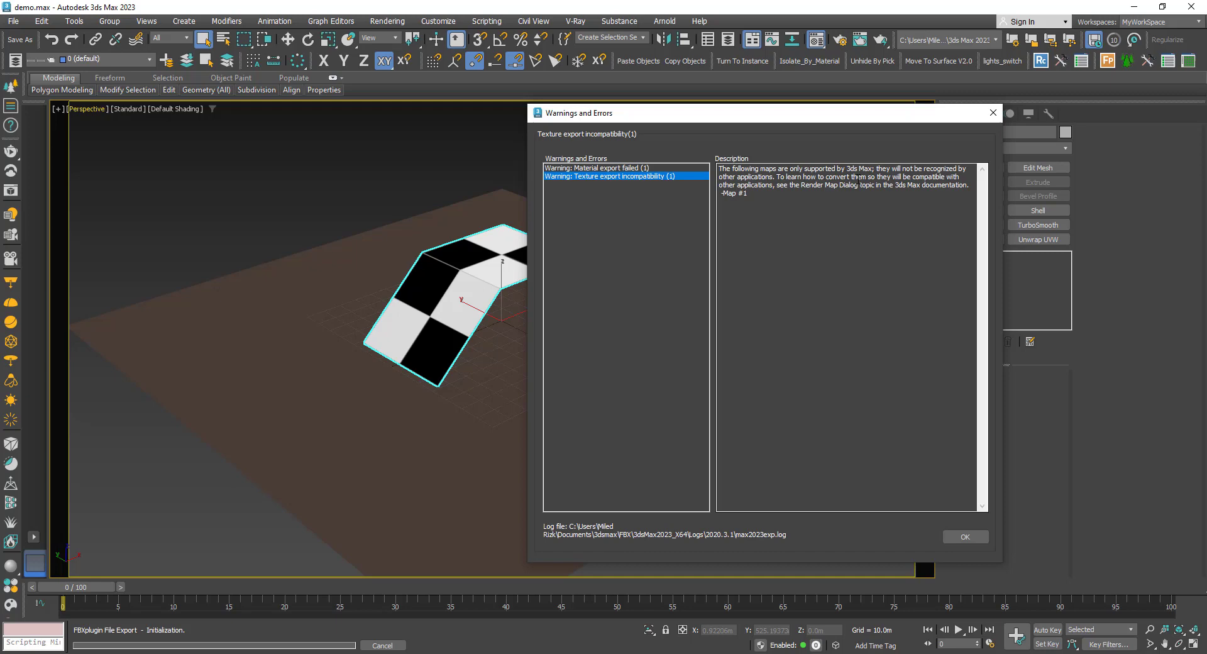
click(993, 113)
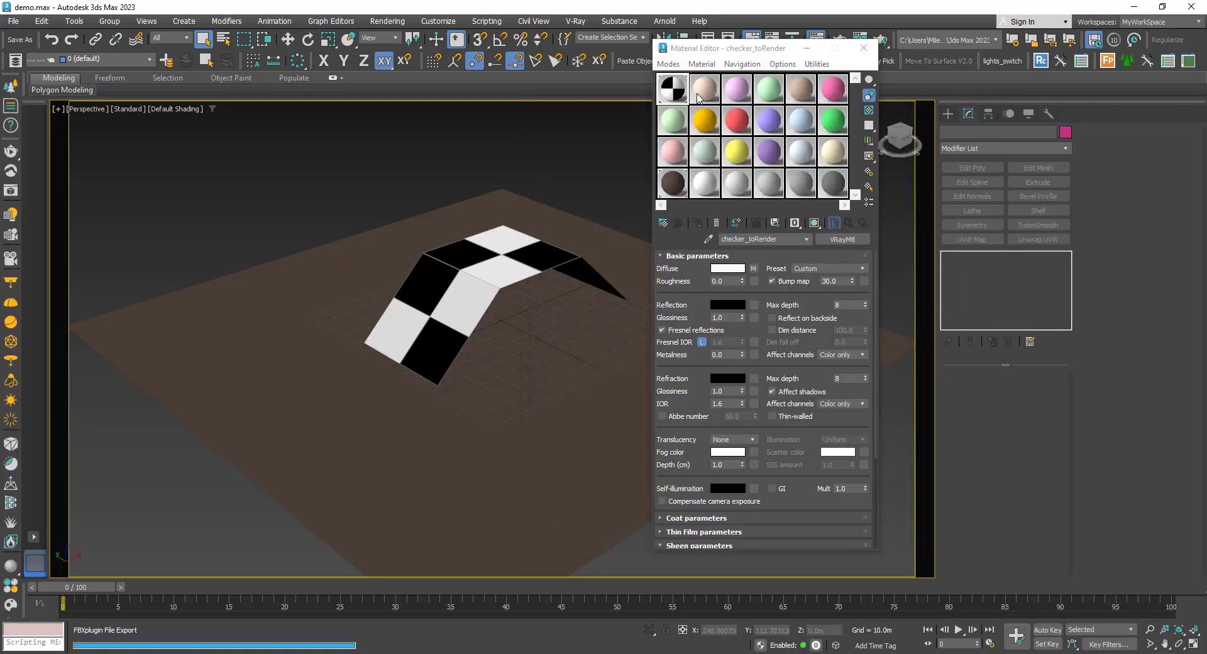
Change Material #2 from VRayMtl to Standard (Legacy), then return to checker_toRender
click(705, 95)
click(843, 239)
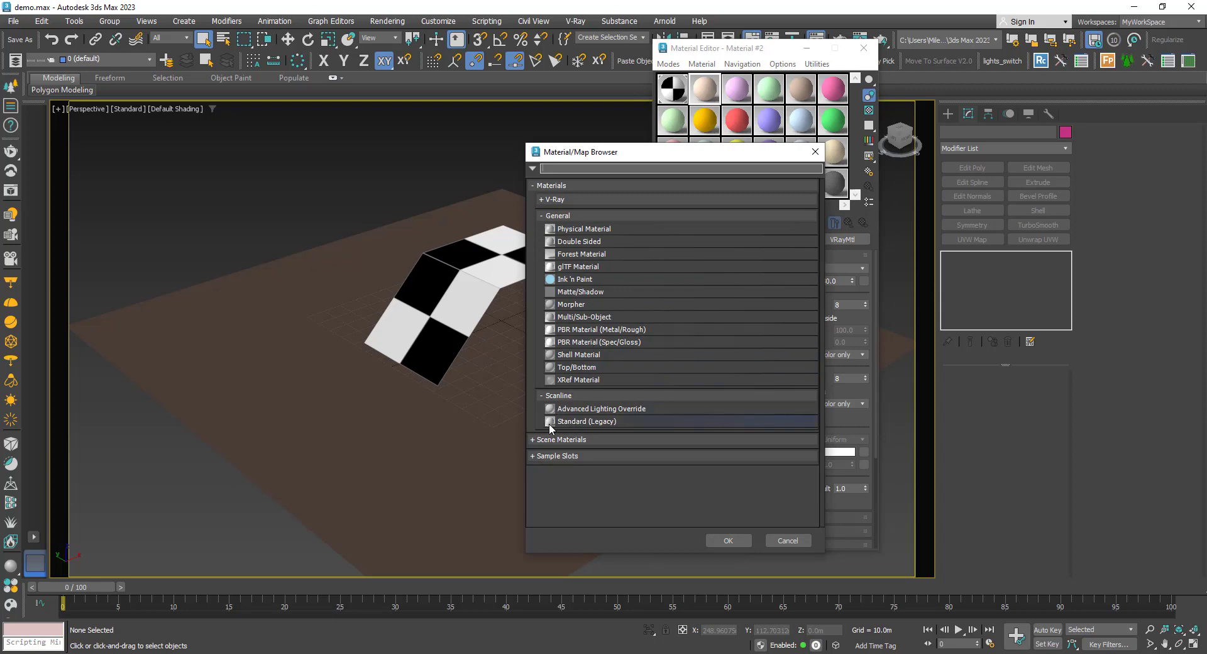
double_click(589, 421)
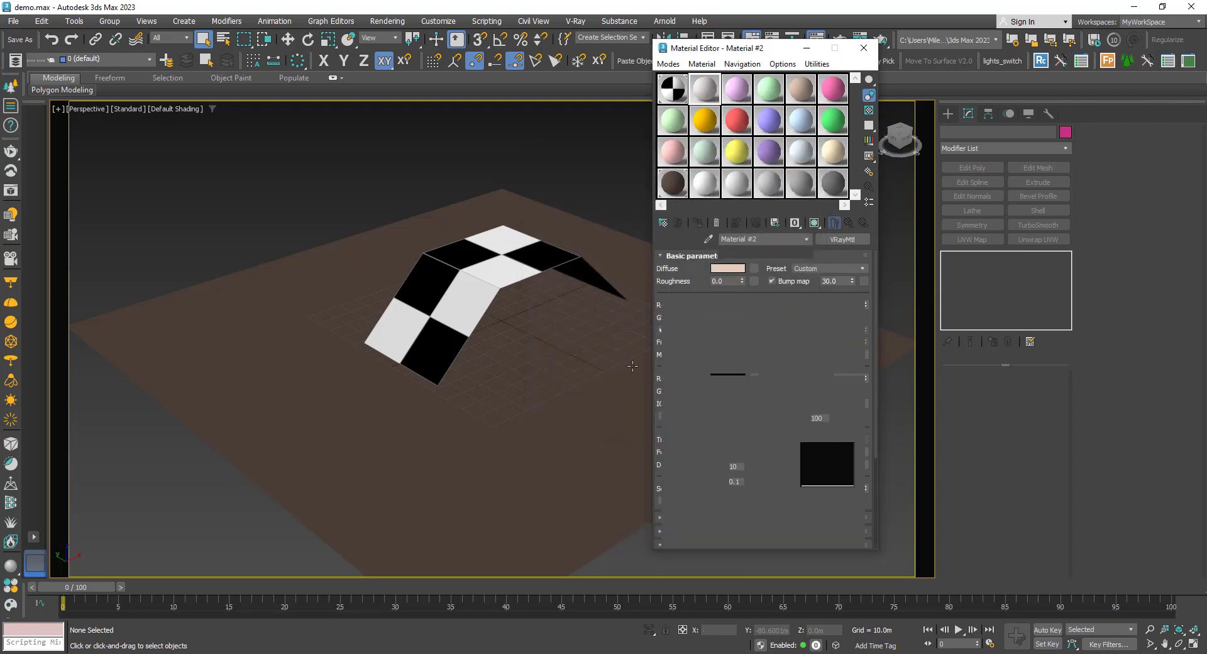
click(672, 88)
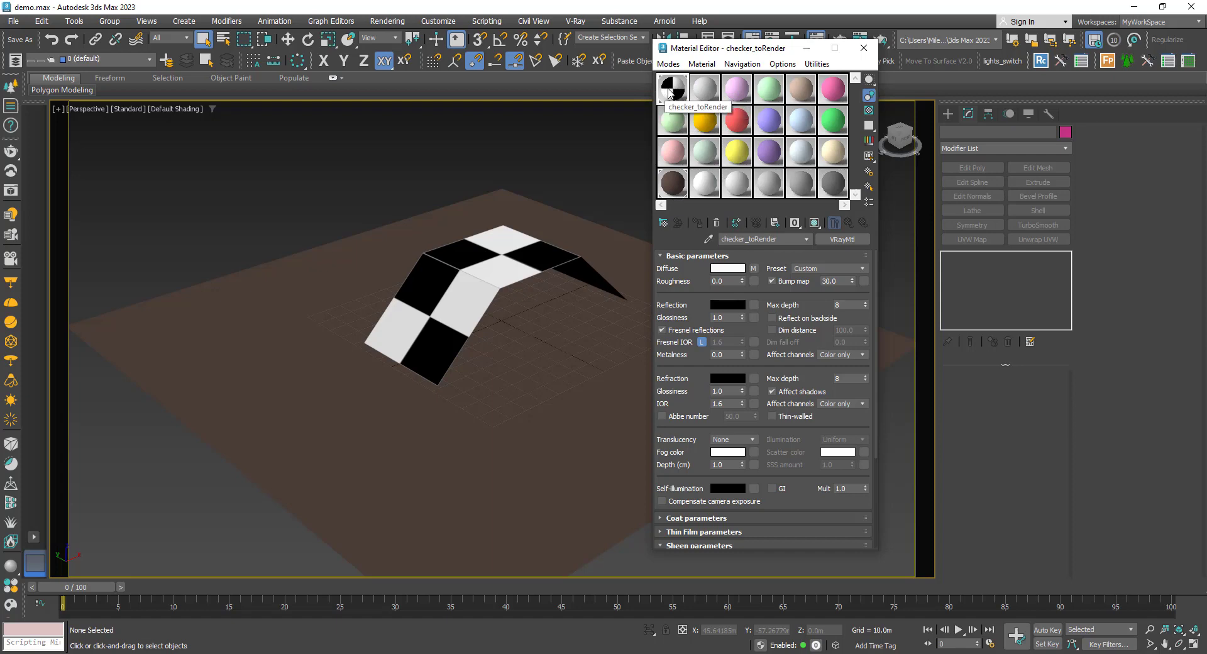
Set the diffuse Checker map's tiling to U 8 and V 4
click(753, 269)
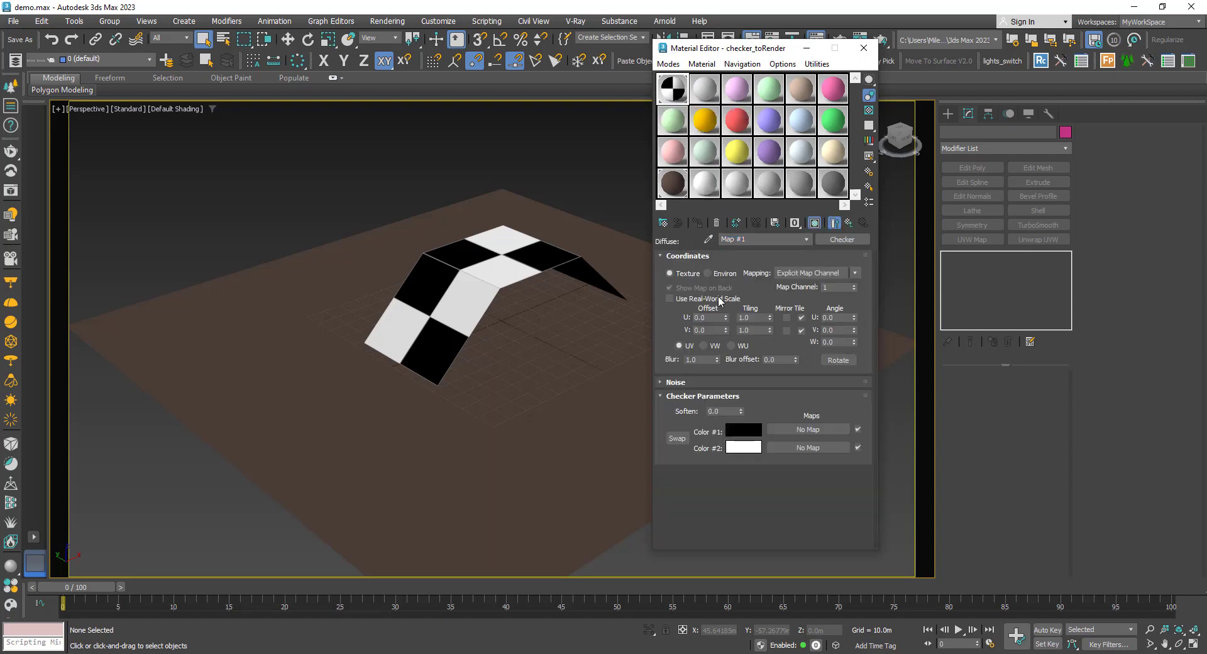
double_click(749, 318)
text(8)
key(Tab)
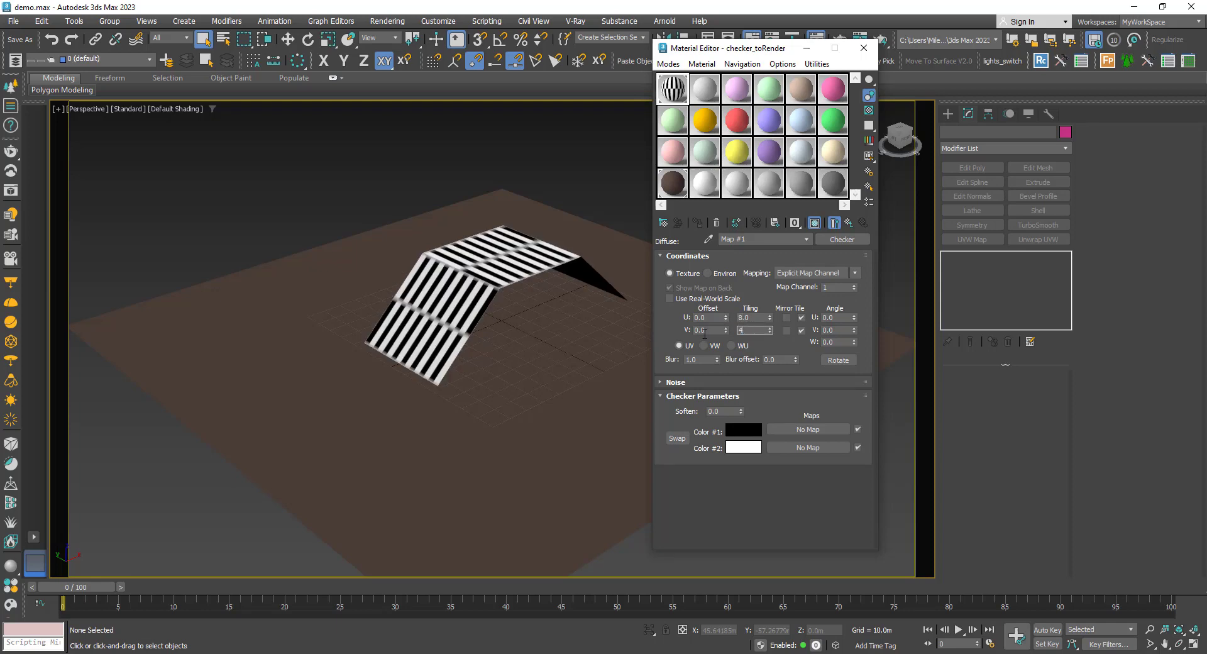
key(Tab)
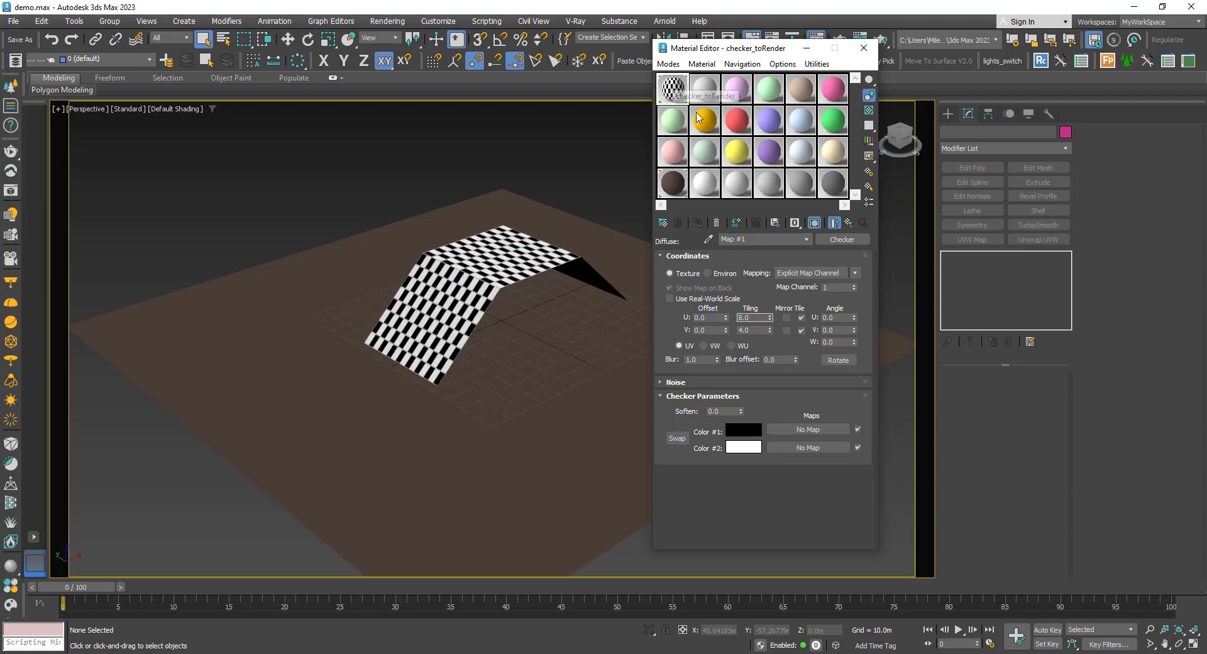
Make checker Color #1 cyan and Color #2 magenta
click(740, 432)
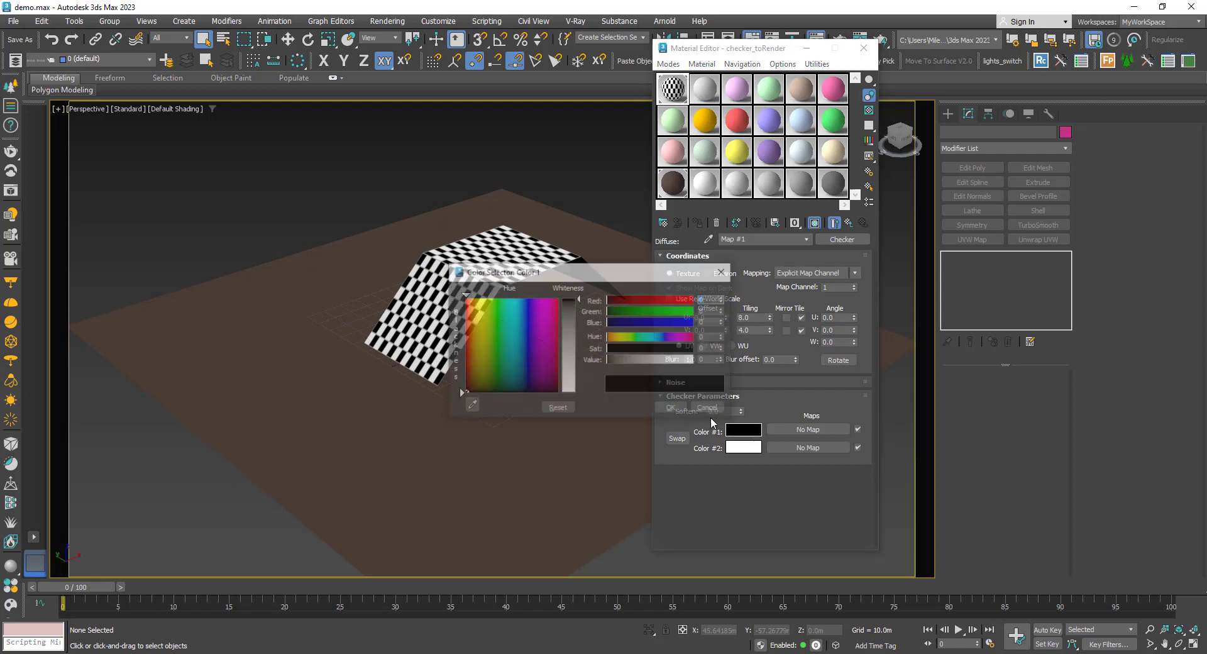
click(511, 326)
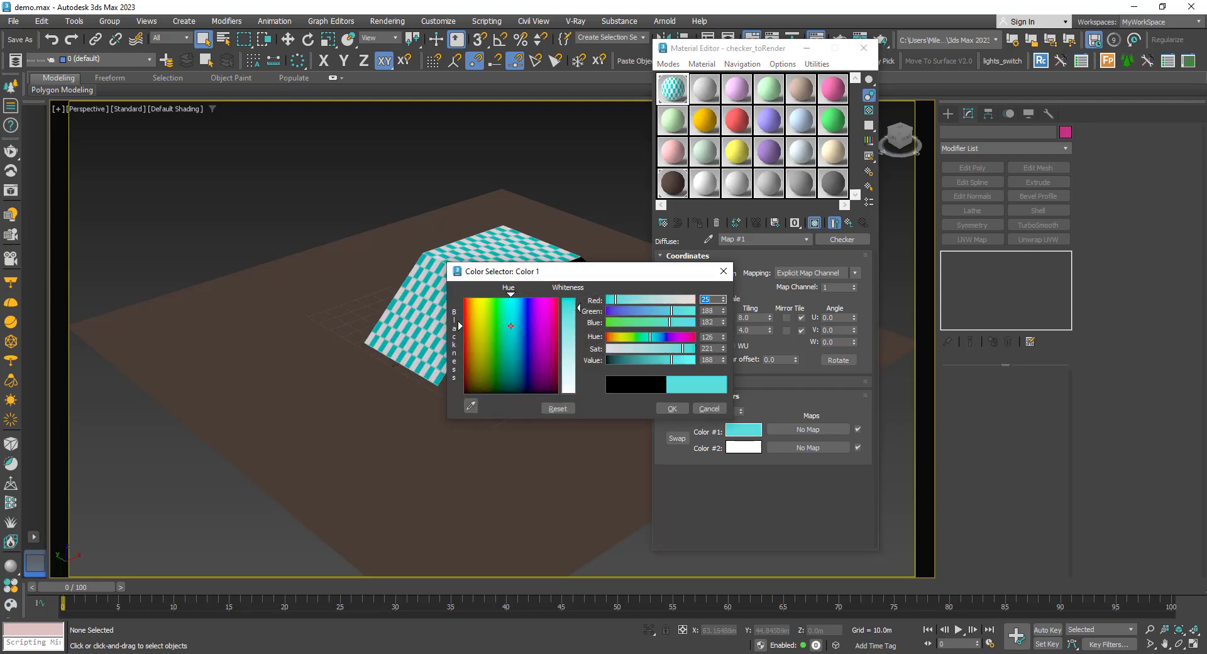
click(672, 409)
click(743, 447)
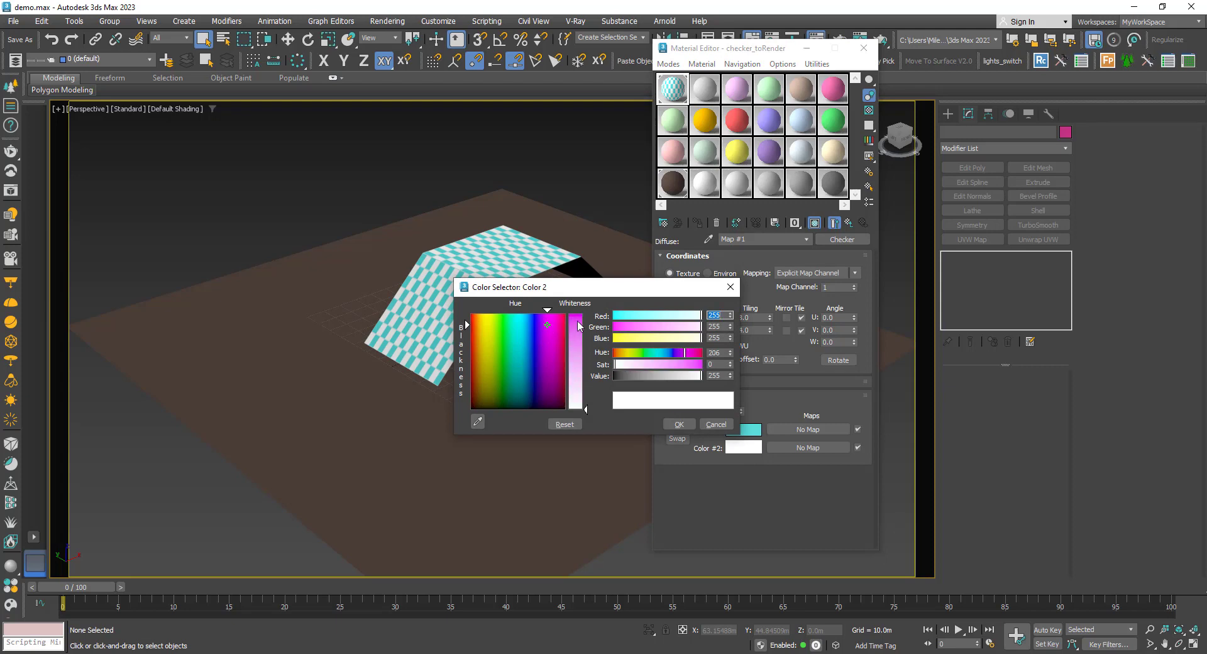
click(547, 324)
click(675, 423)
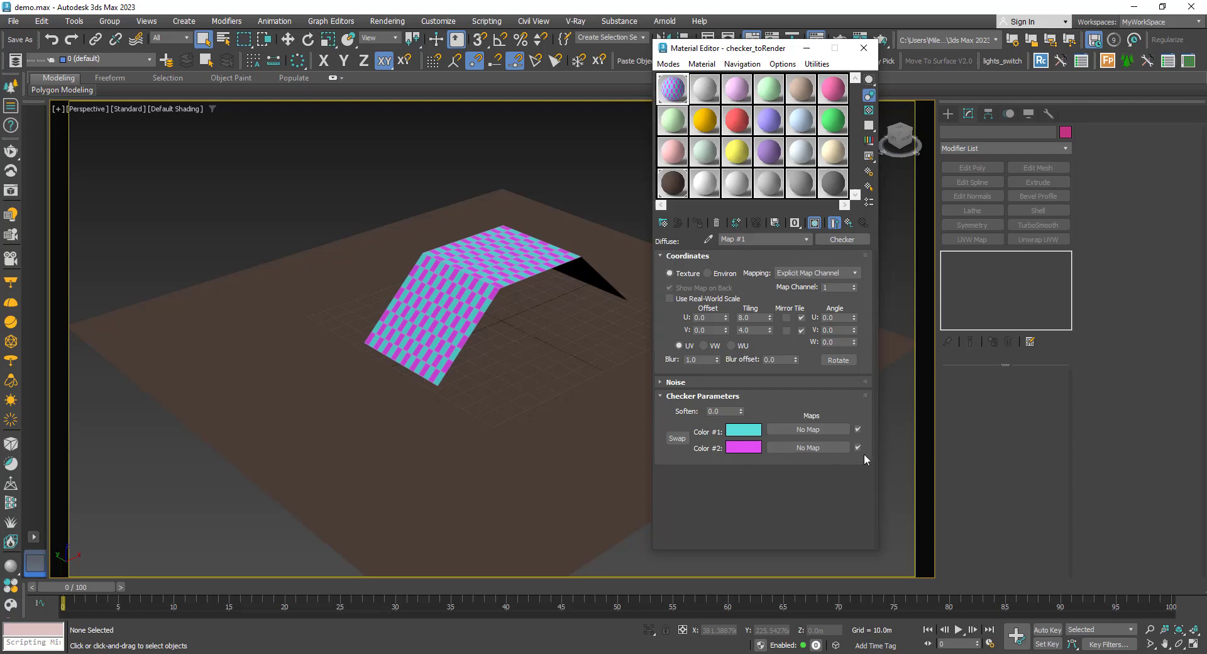
Open Render Map for the checker map and set the output size to 4000 by 4000
right_click(670, 91)
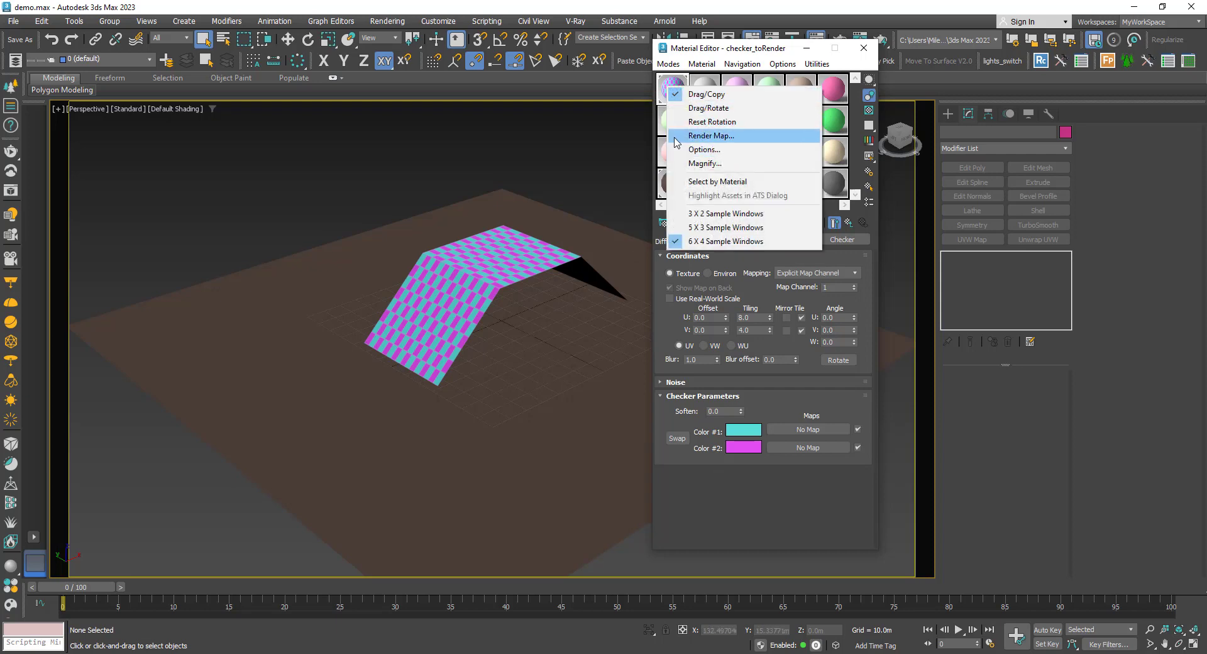
click(705, 136)
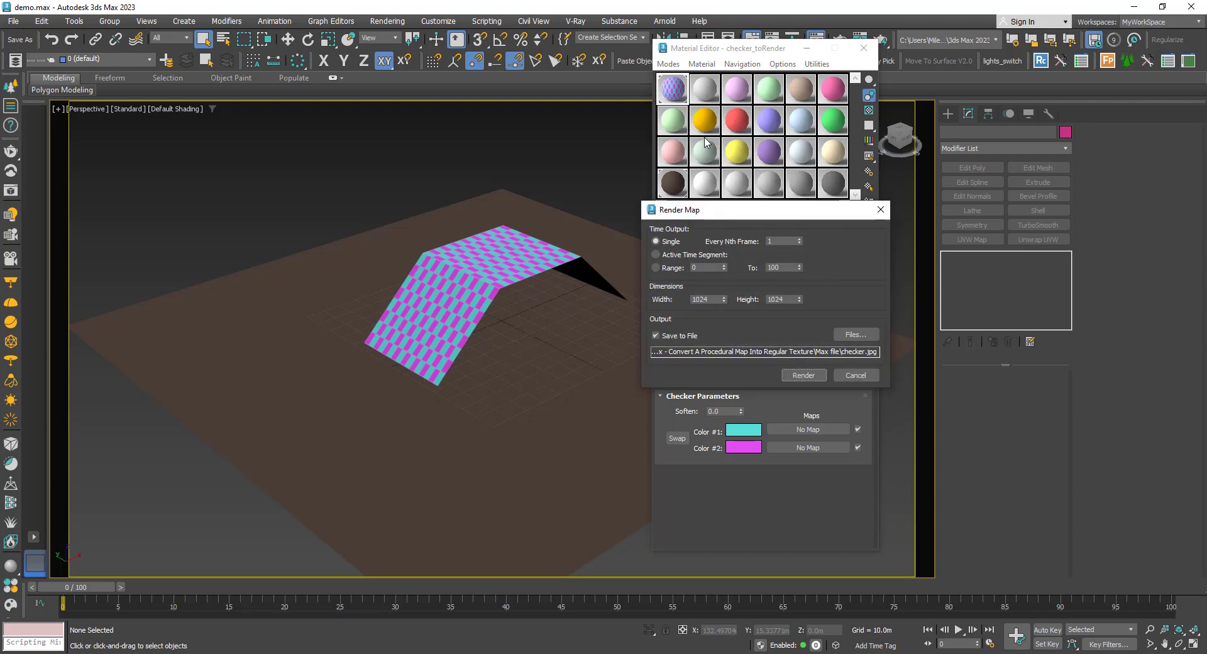
drag(729, 209, 221, 146)
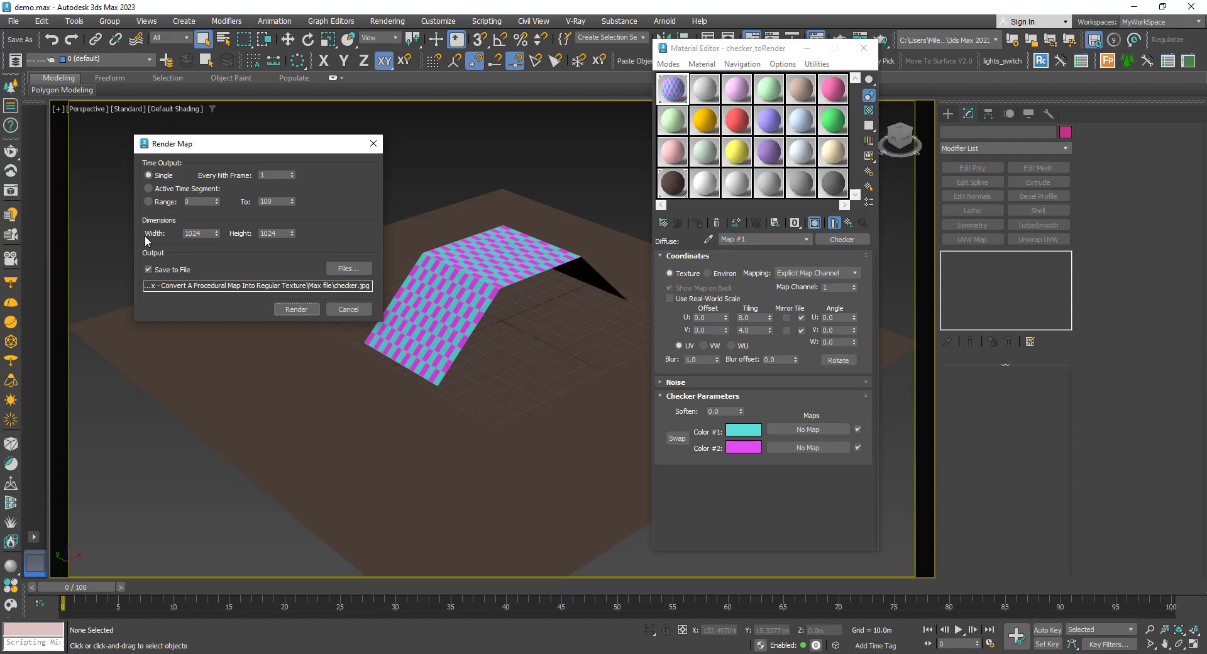
double_click(204, 235)
text(4)
key(Tab)
text(4000)
Render the checker map to checker.jpg as JPEG and close the rendered frame window
click(349, 269)
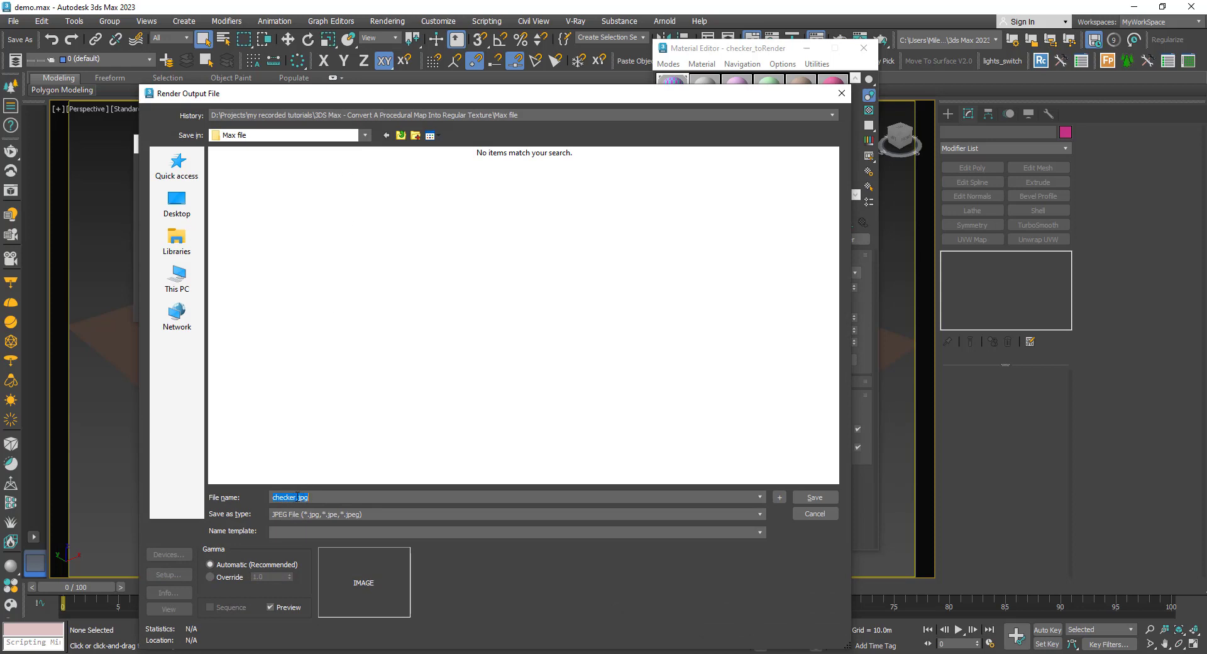
click(297, 497)
click(310, 514)
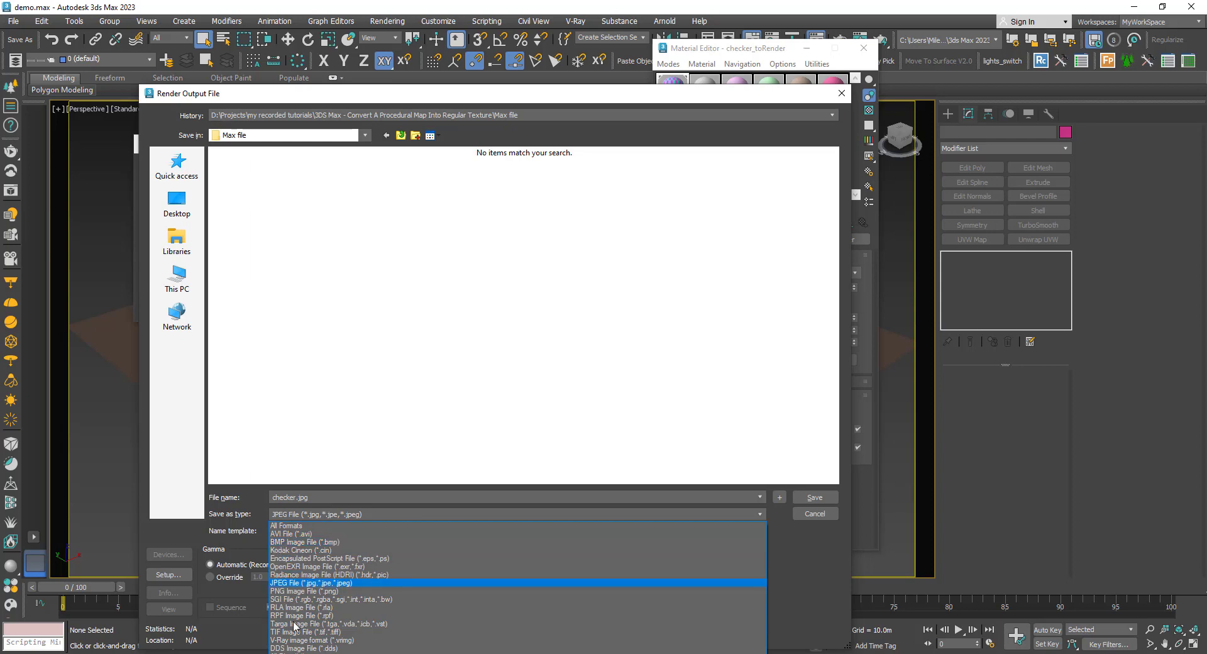
click(317, 500)
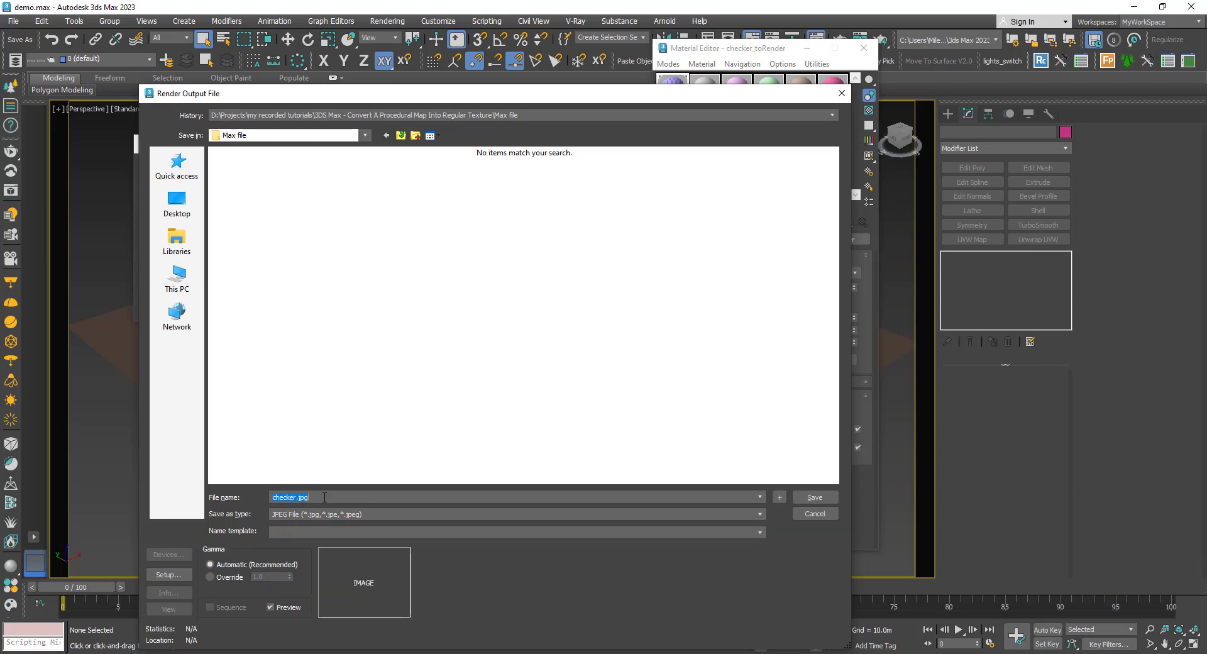
click(808, 499)
click(290, 308)
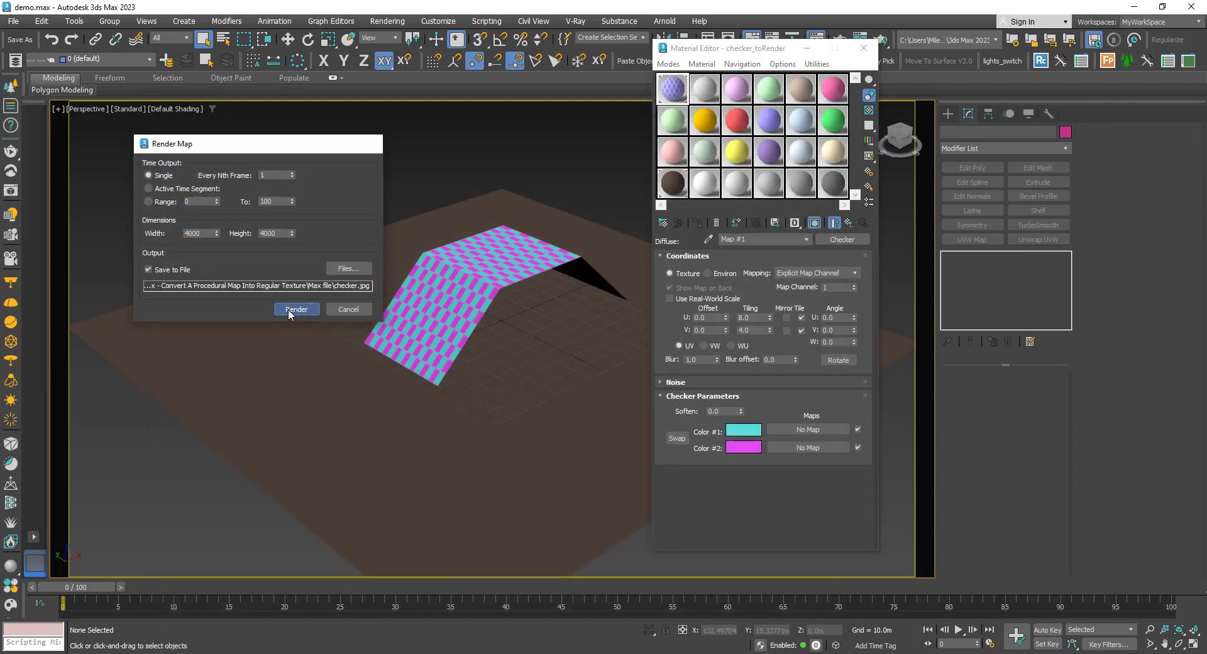
drag(293, 19, 445, 18)
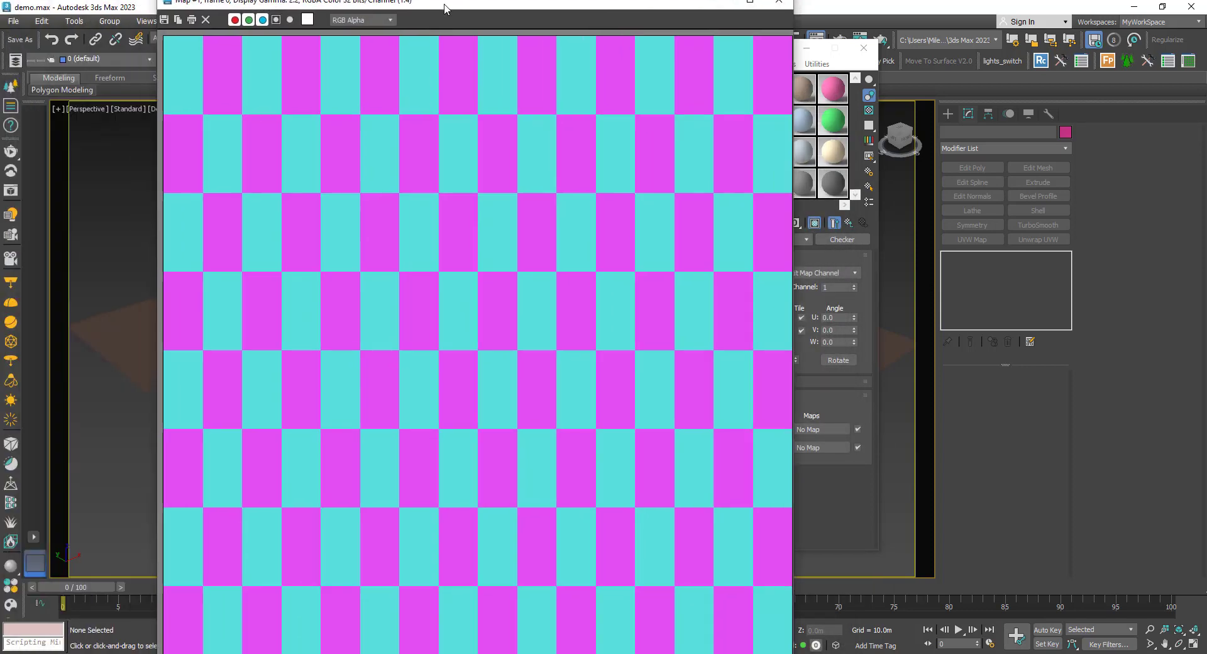
click(778, 9)
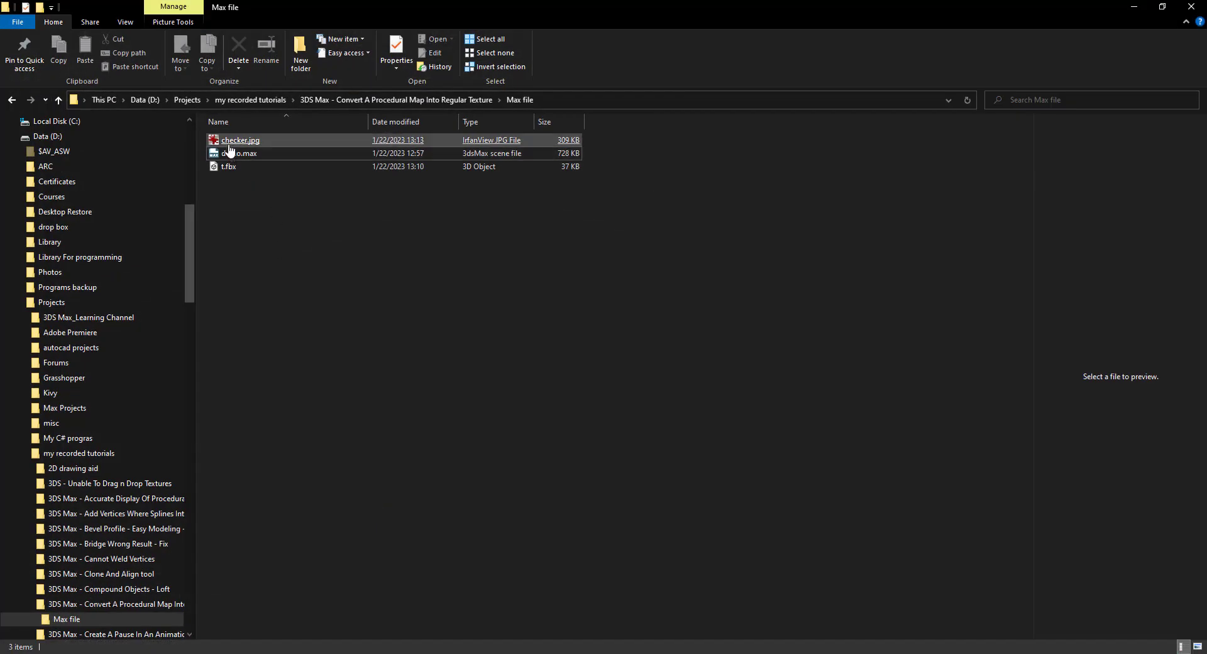
Preview checker.jpg, then delete the old t.fbx from the Max file folder
click(229, 141)
double_click(229, 141)
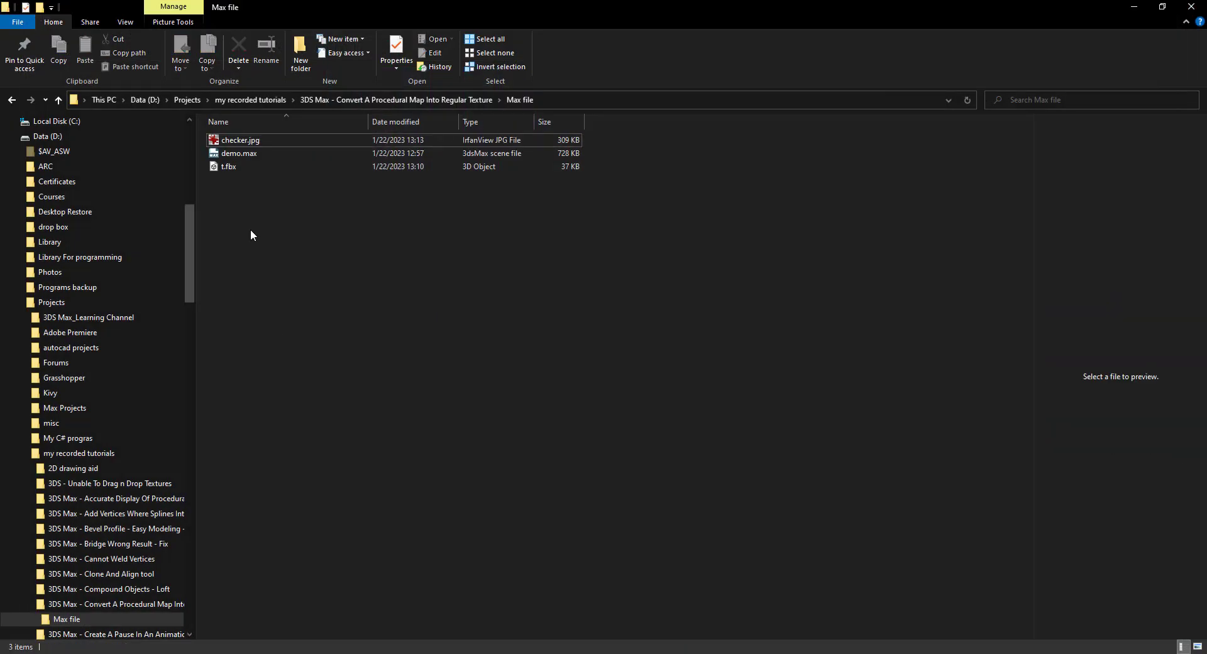
click(213, 169)
key(Delete)
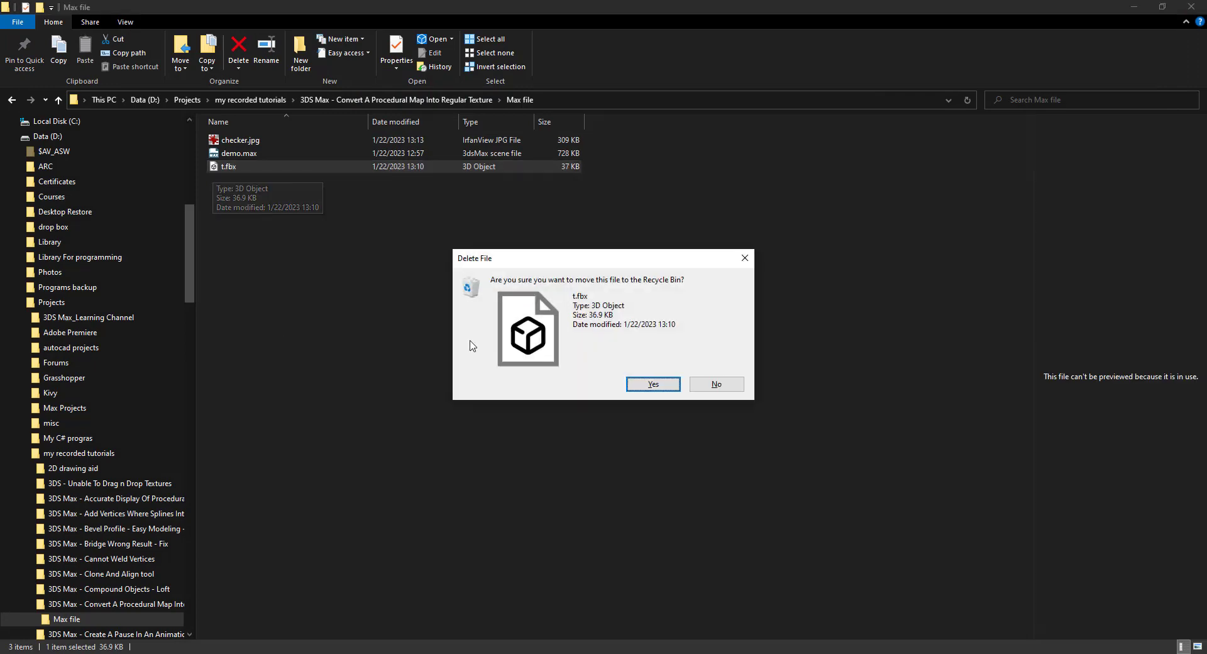
click(654, 385)
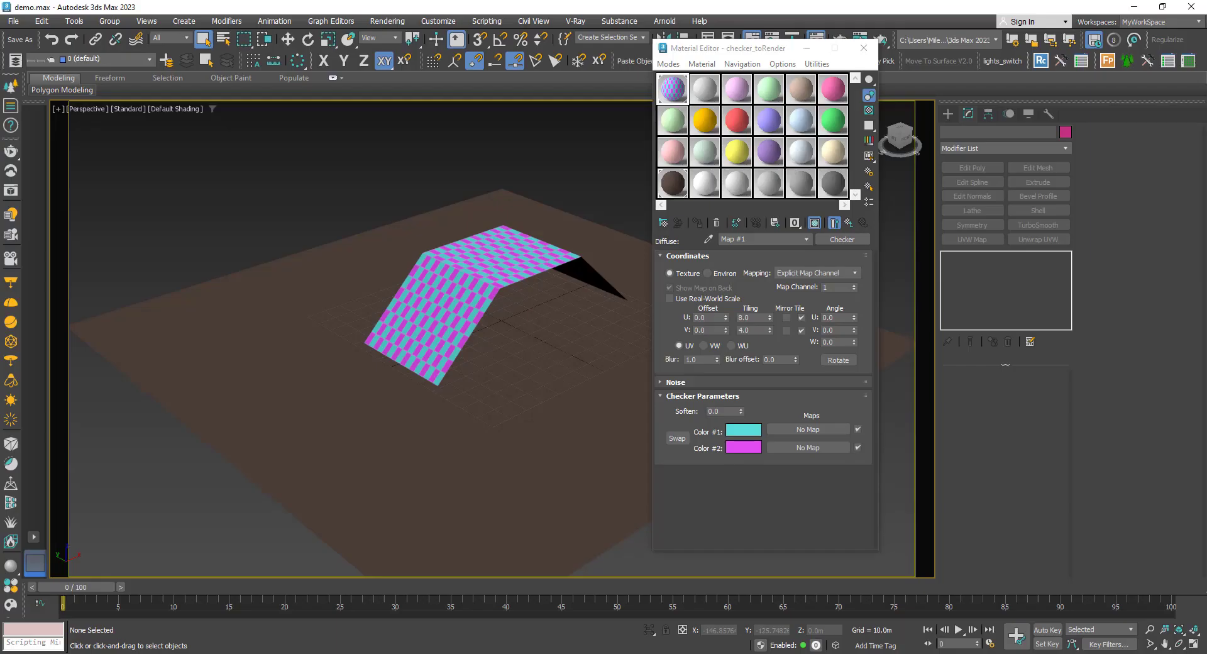
Load checker.jpg as a Bitmap in Material #2's Diffuse channel and select the roof box
click(848, 222)
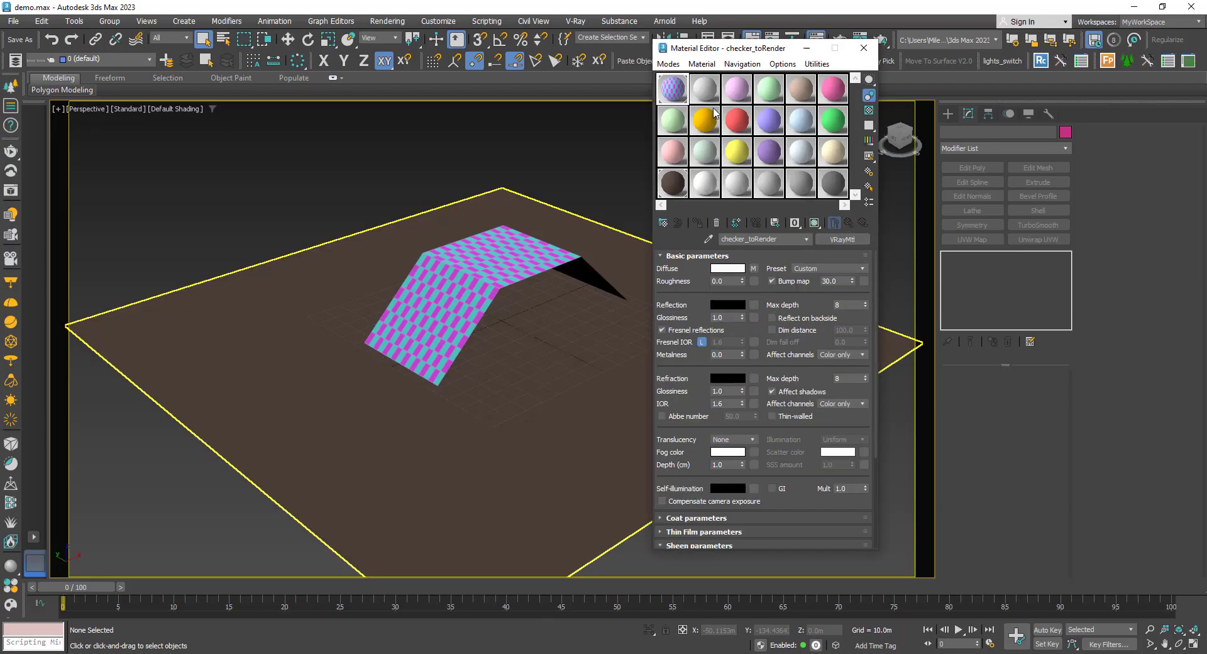
click(706, 89)
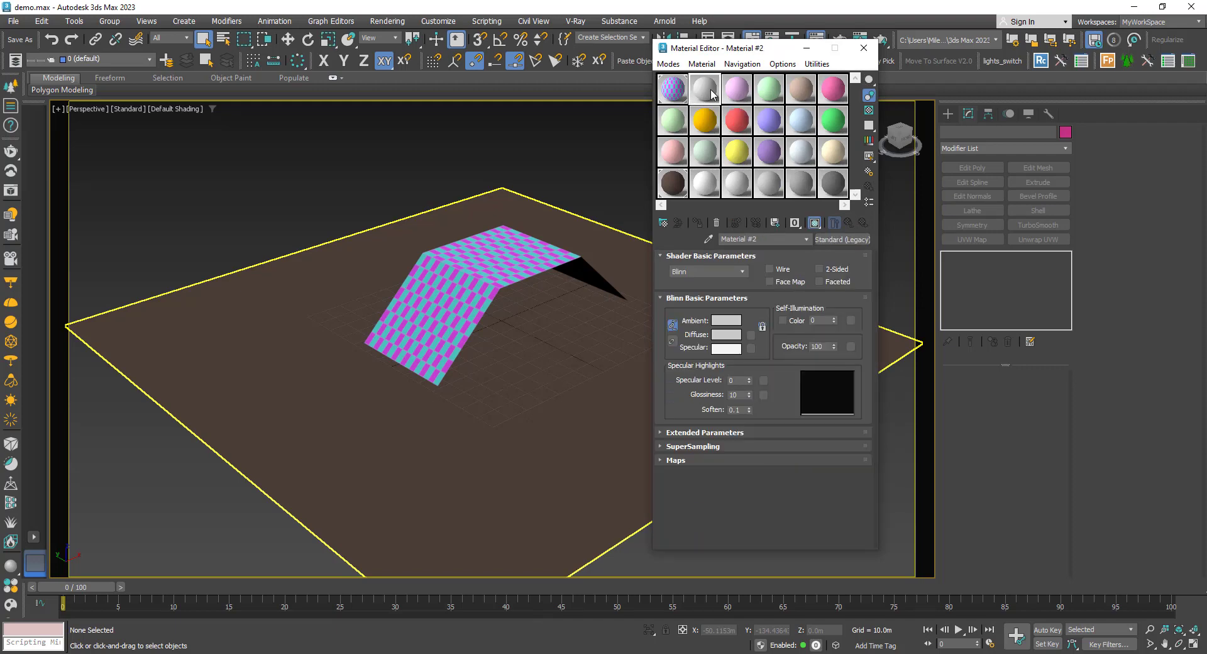
click(750, 336)
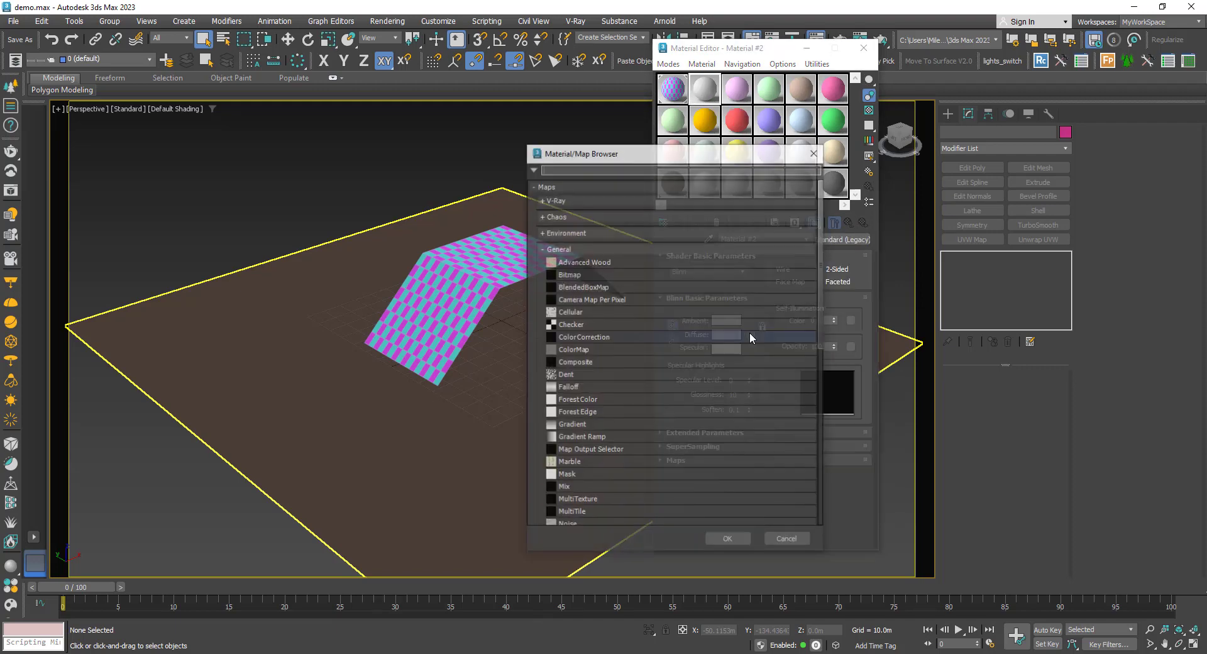
double_click(571, 275)
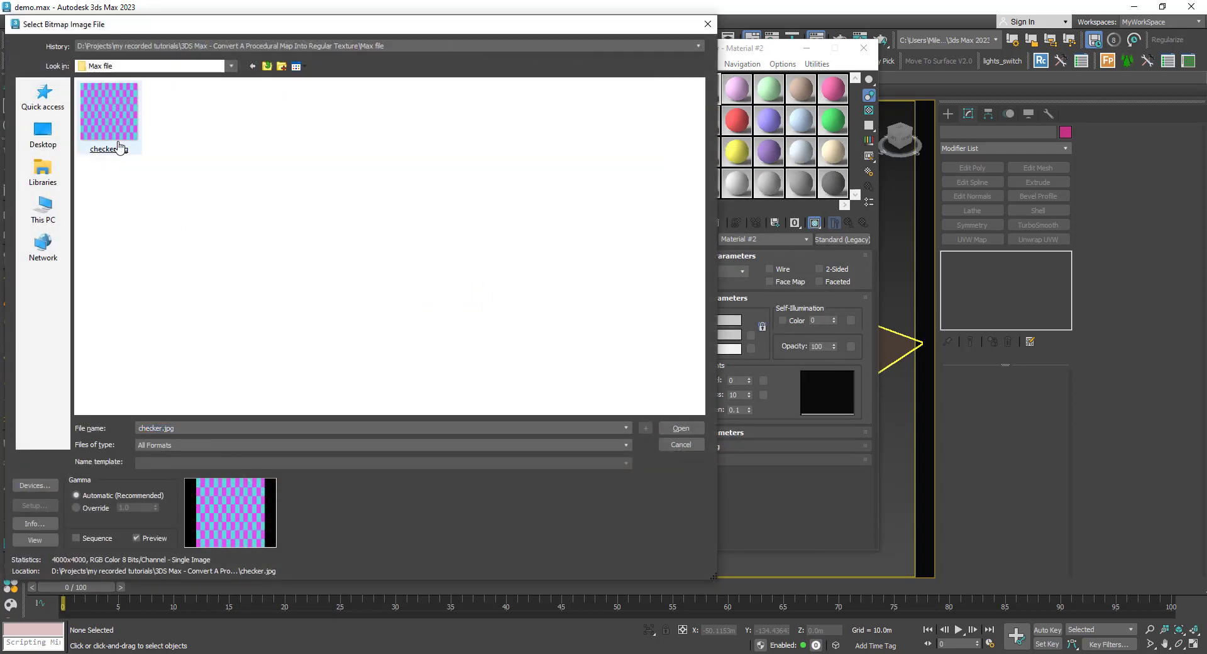
click(114, 138)
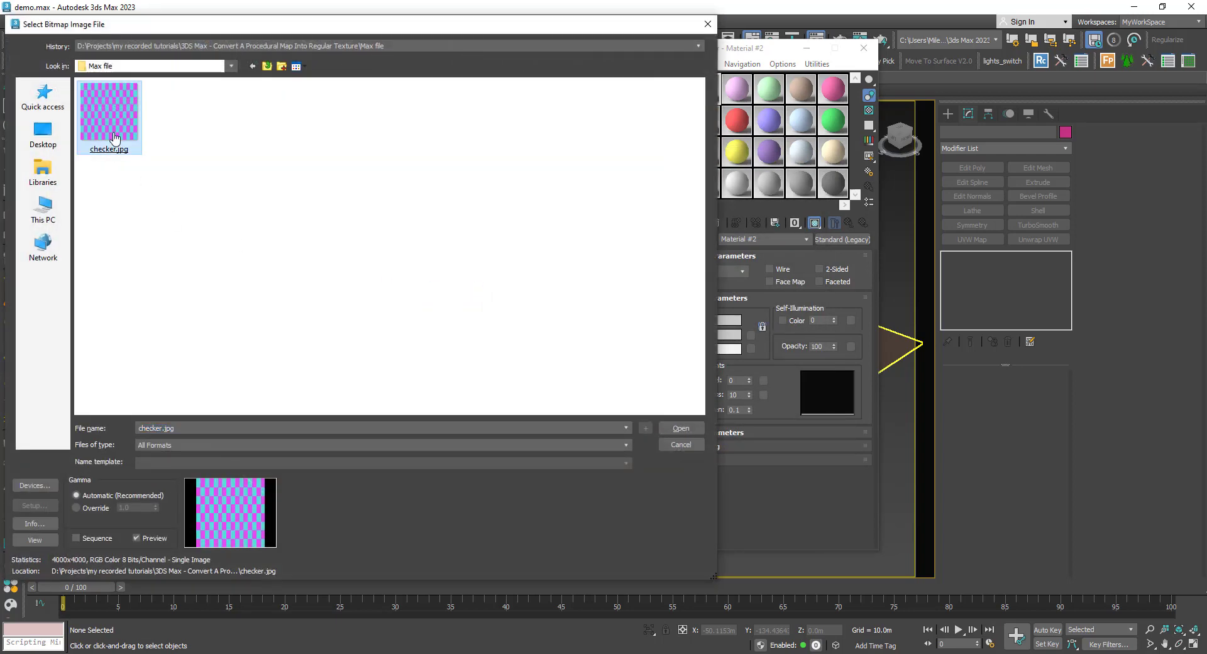
double_click(114, 138)
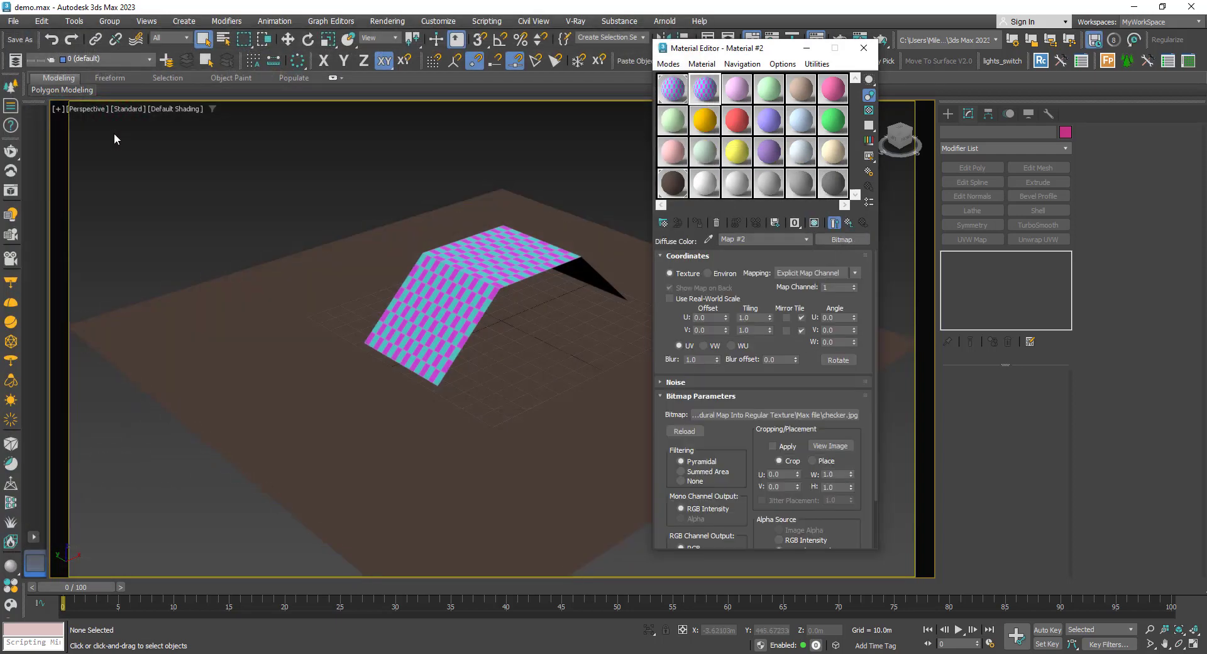
click(863, 223)
click(455, 268)
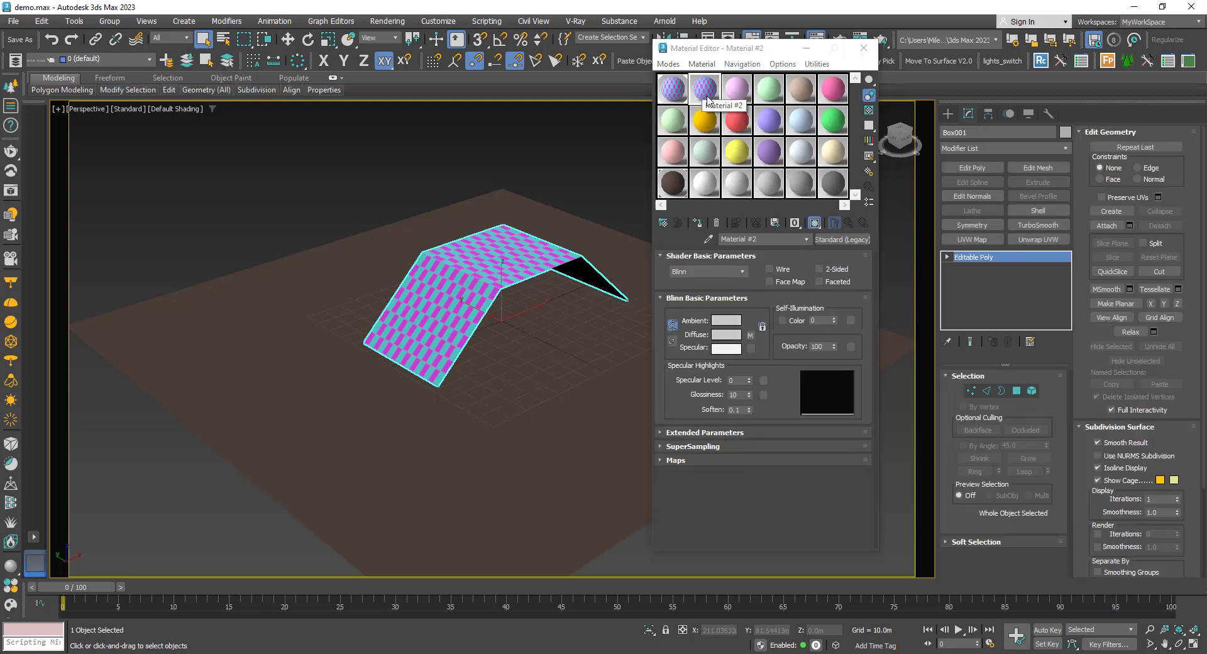
Assign Material #2 to Box001, briefly comparing it against checker_toRender
click(697, 223)
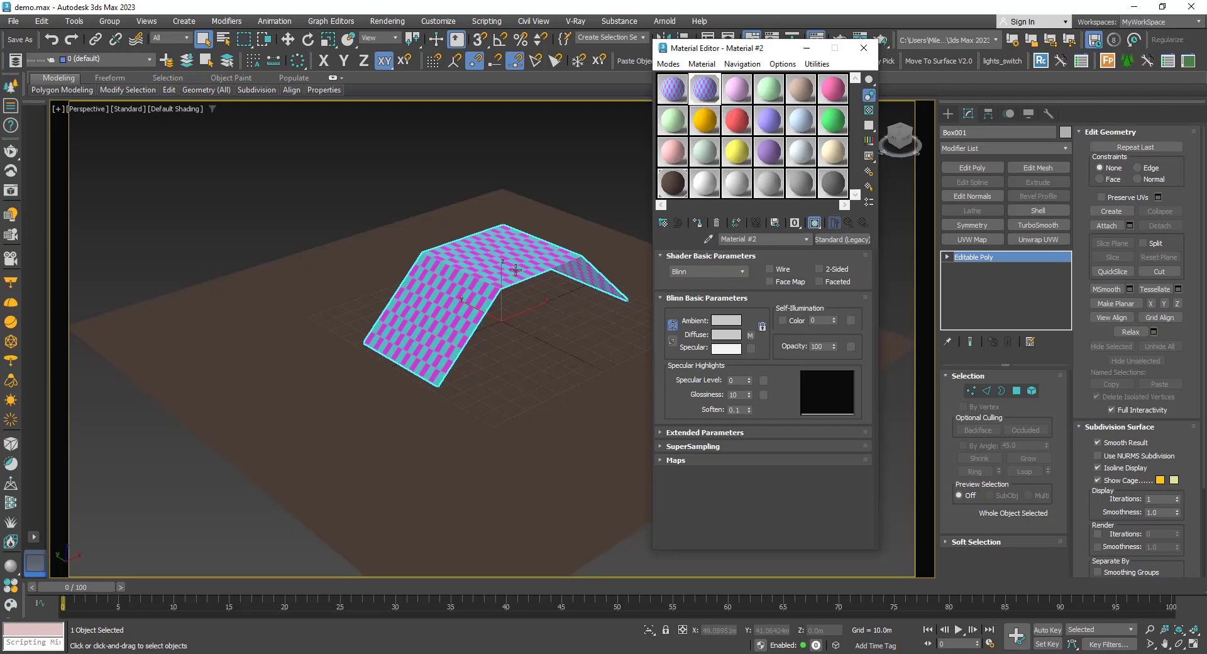
click(672, 94)
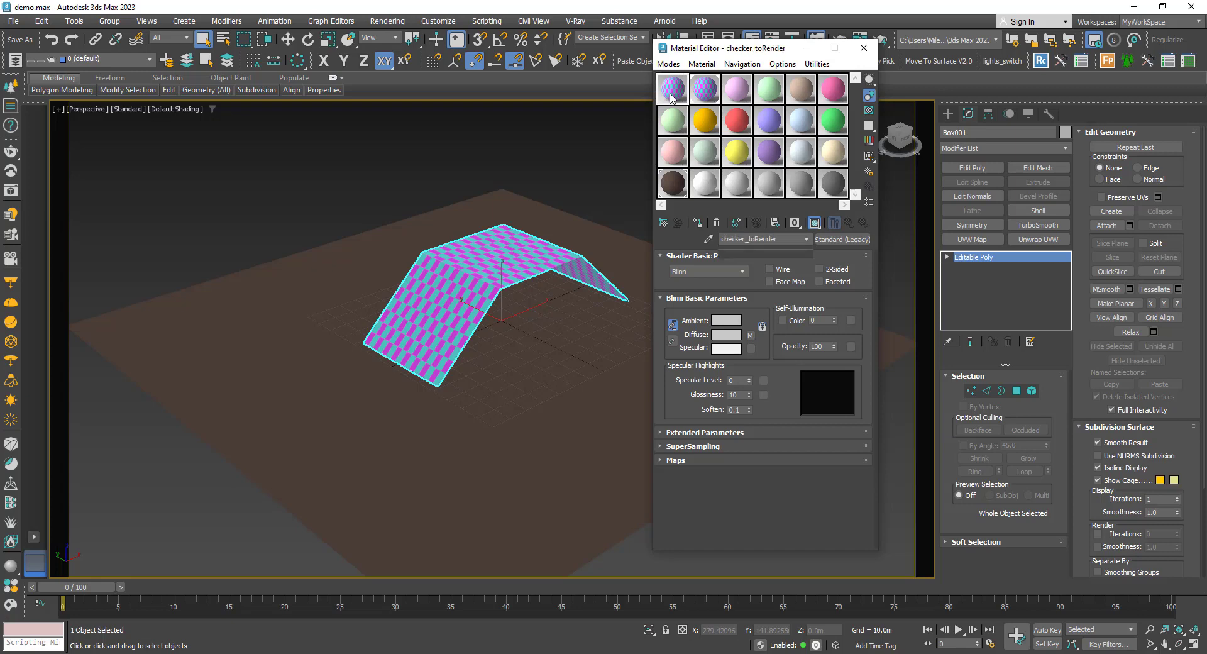
click(698, 224)
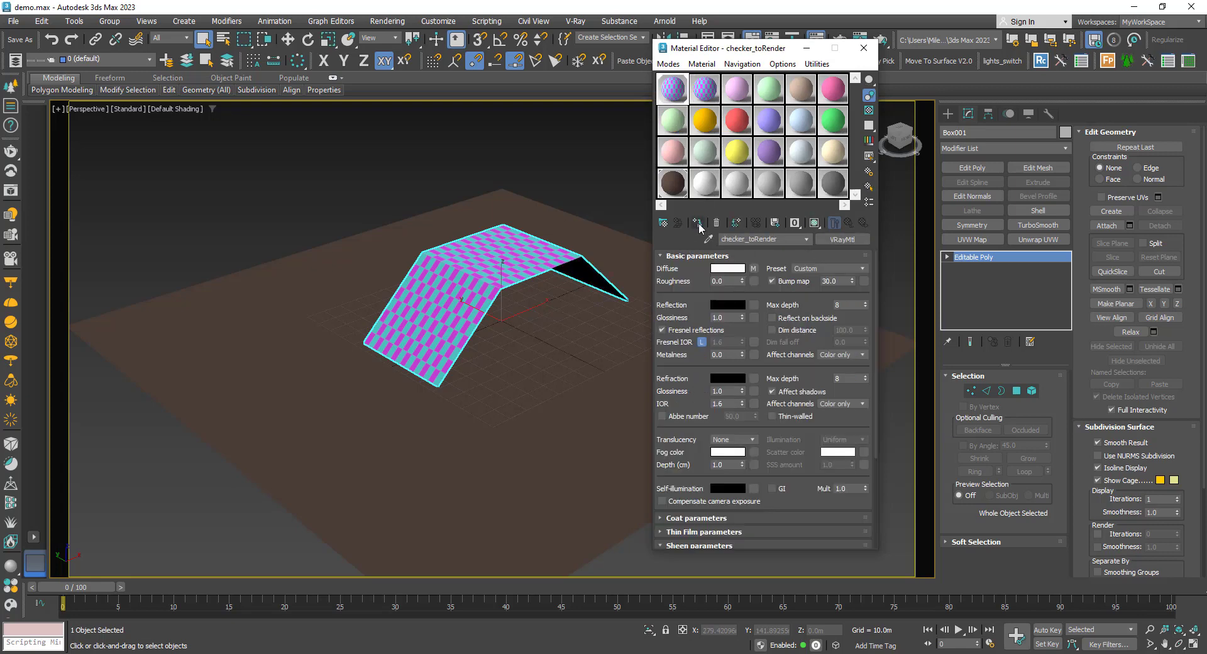
middle_drag(466, 292, 461, 302)
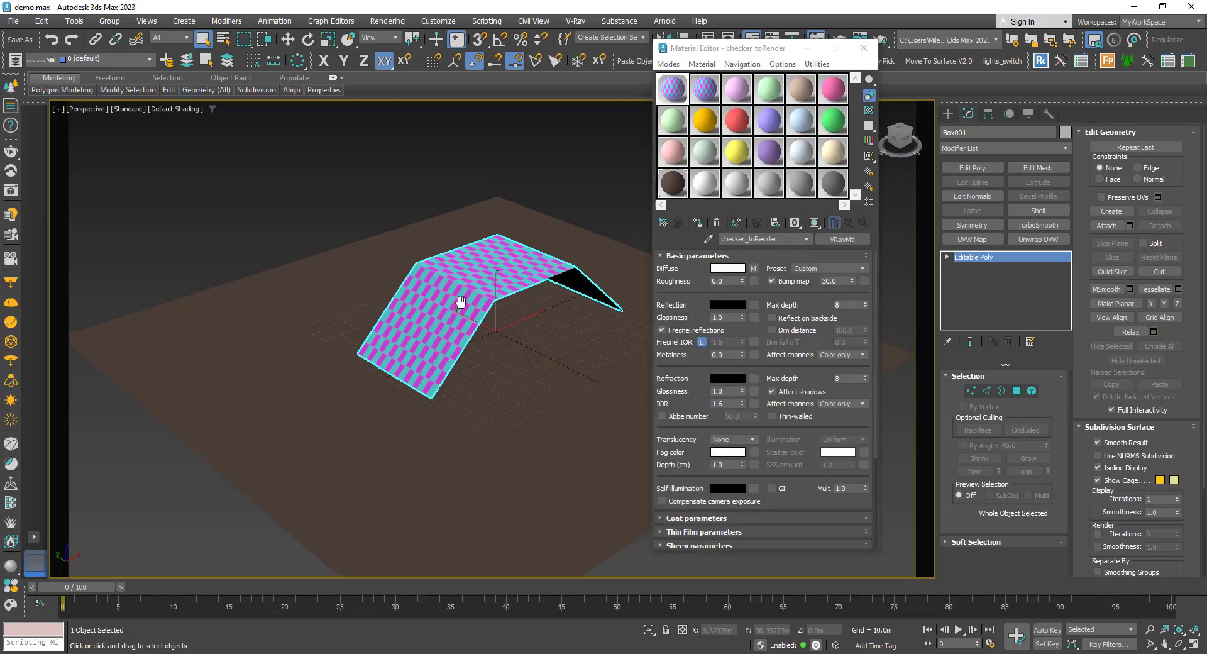
click(708, 91)
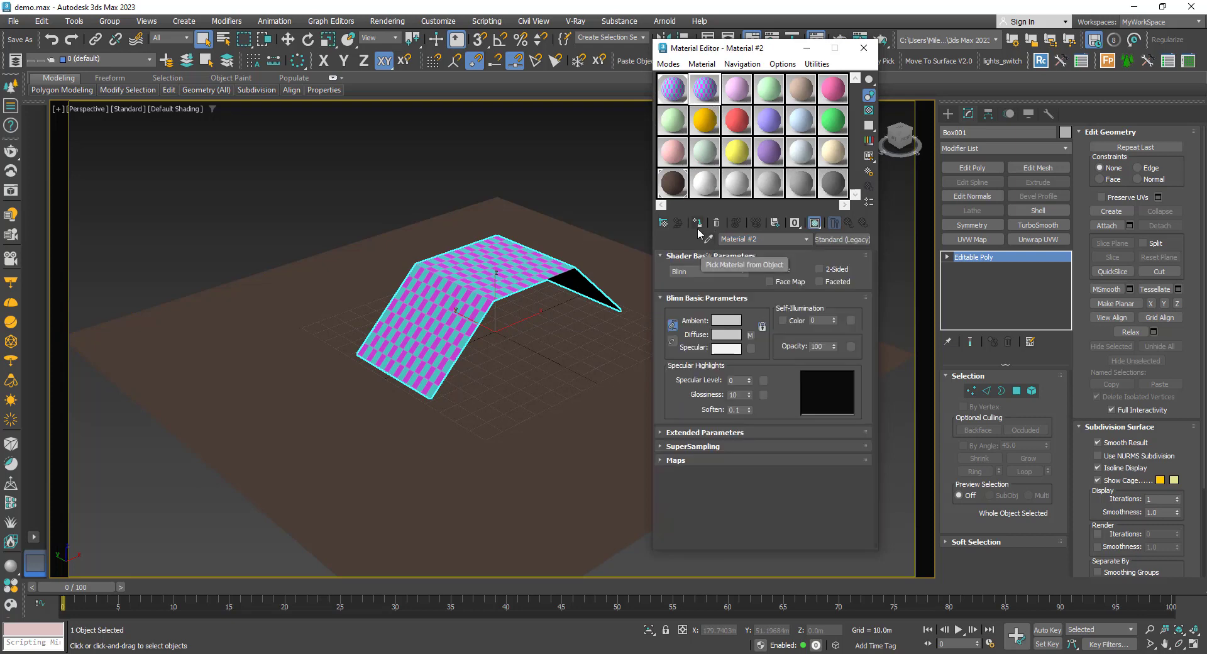
middle_drag(478, 282, 469, 279)
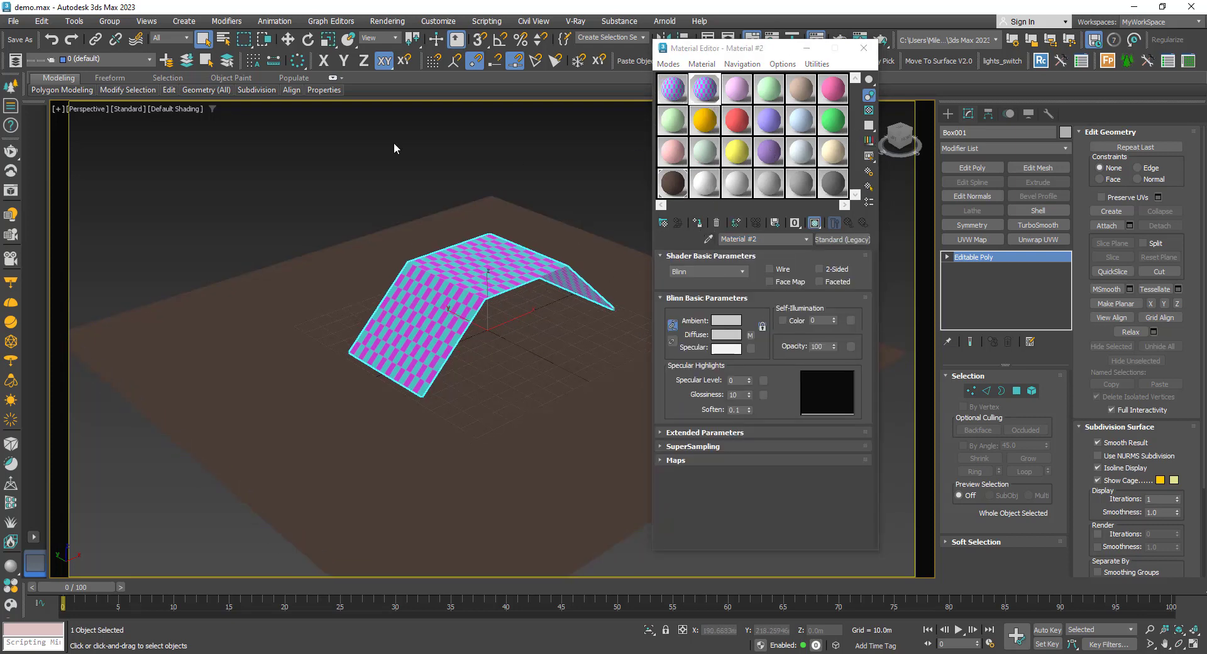
Export the selected Box001 as t.fbx and confirm the new 22 KB file in Explorer
click(14, 21)
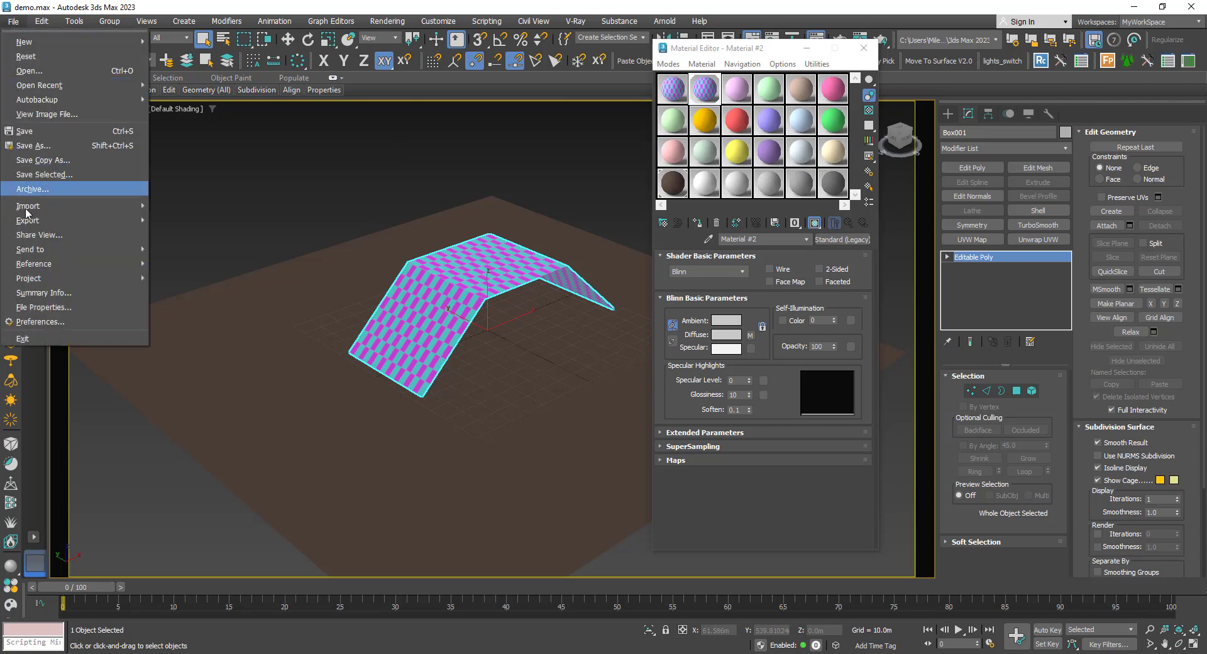
mouse_move(37, 220)
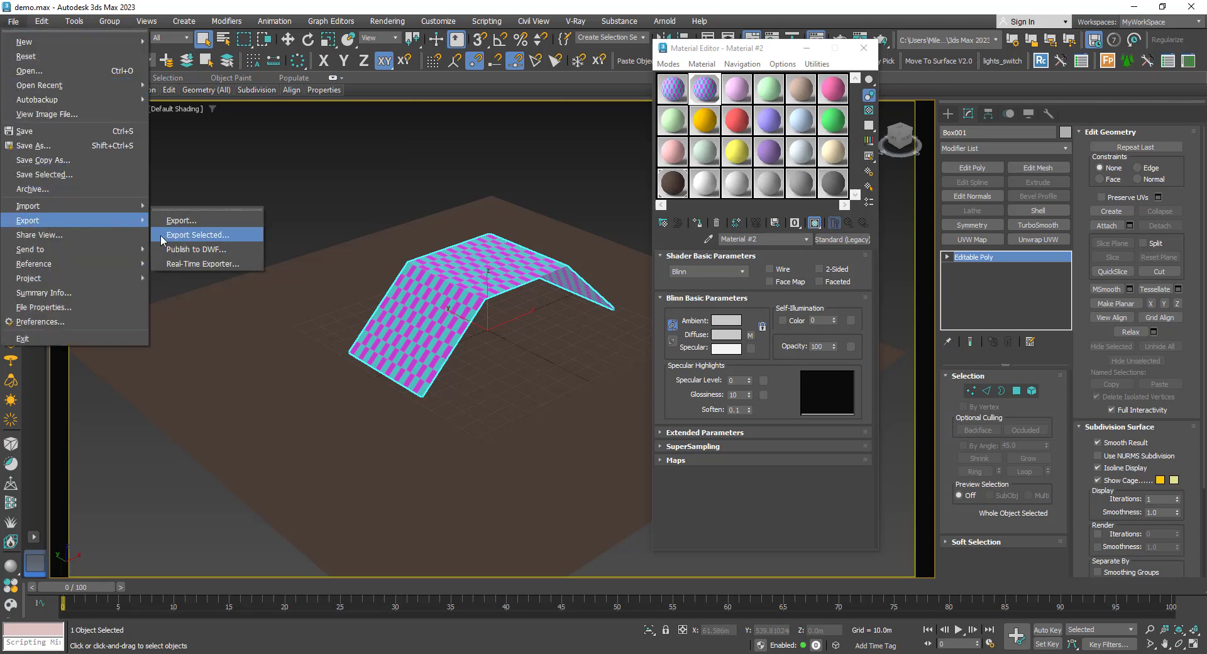
click(208, 239)
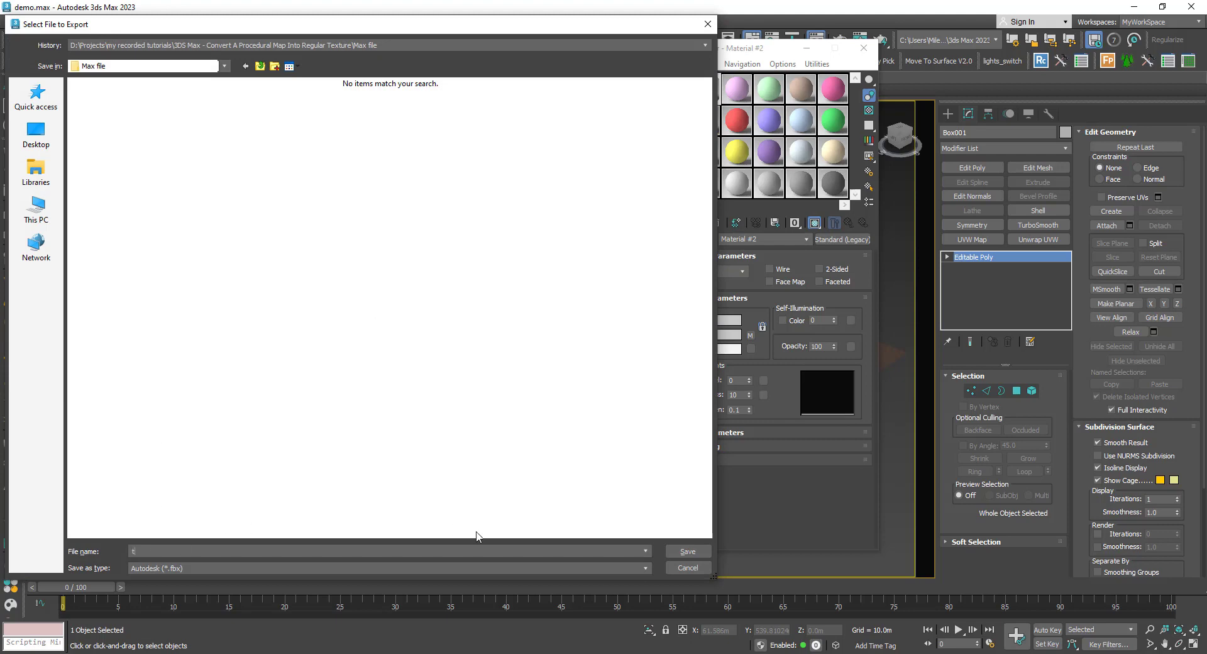
click(687, 550)
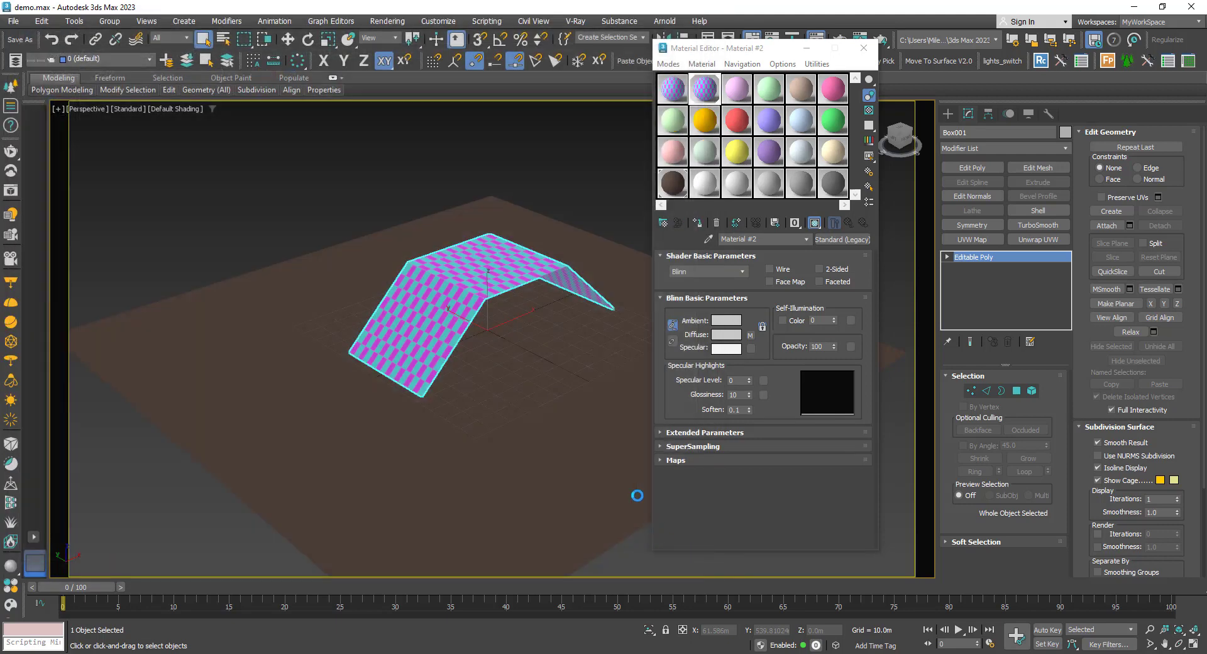
click(688, 500)
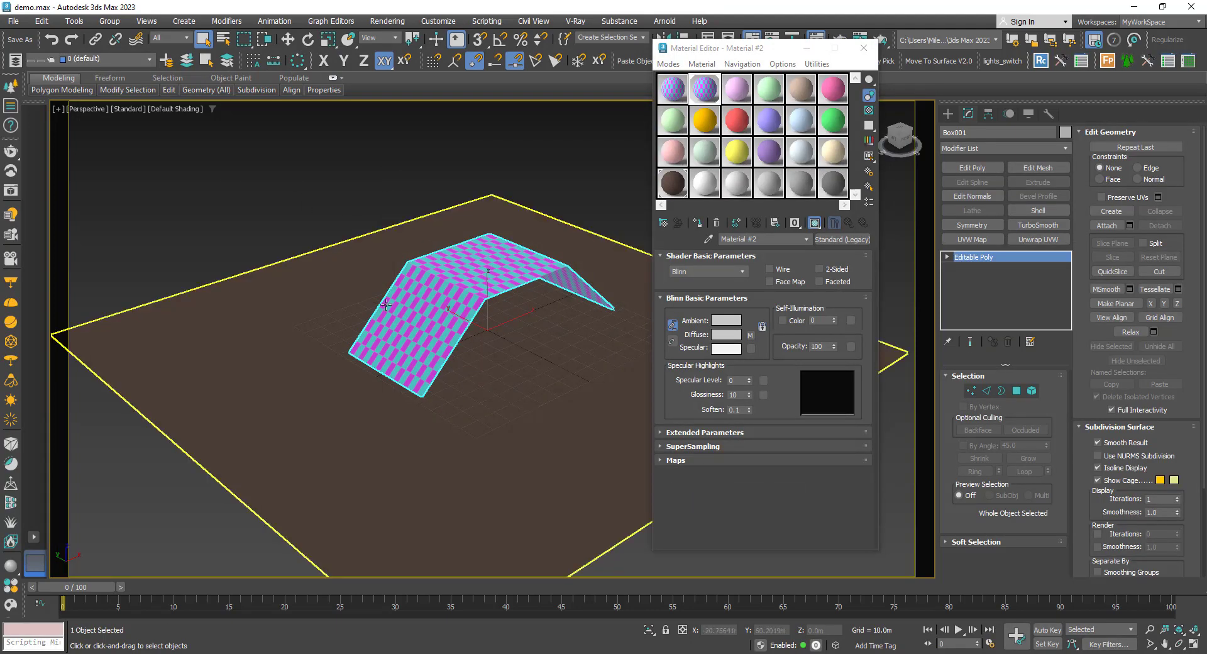
key(alt+Tab)
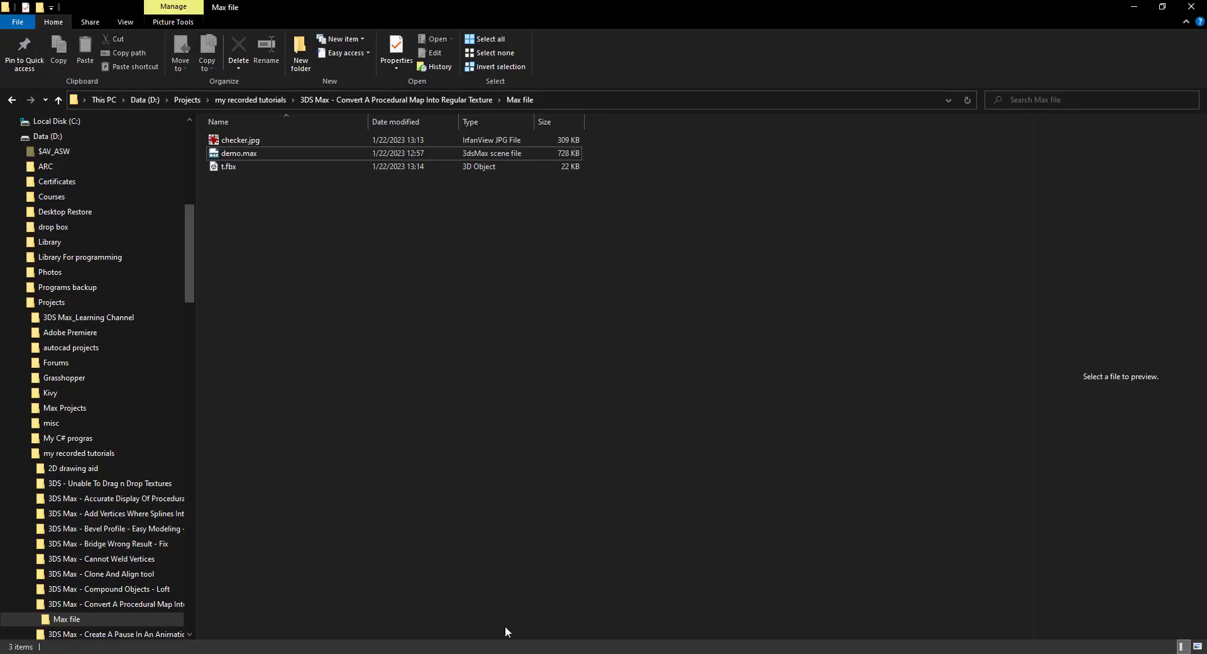
key(alt+Tab)
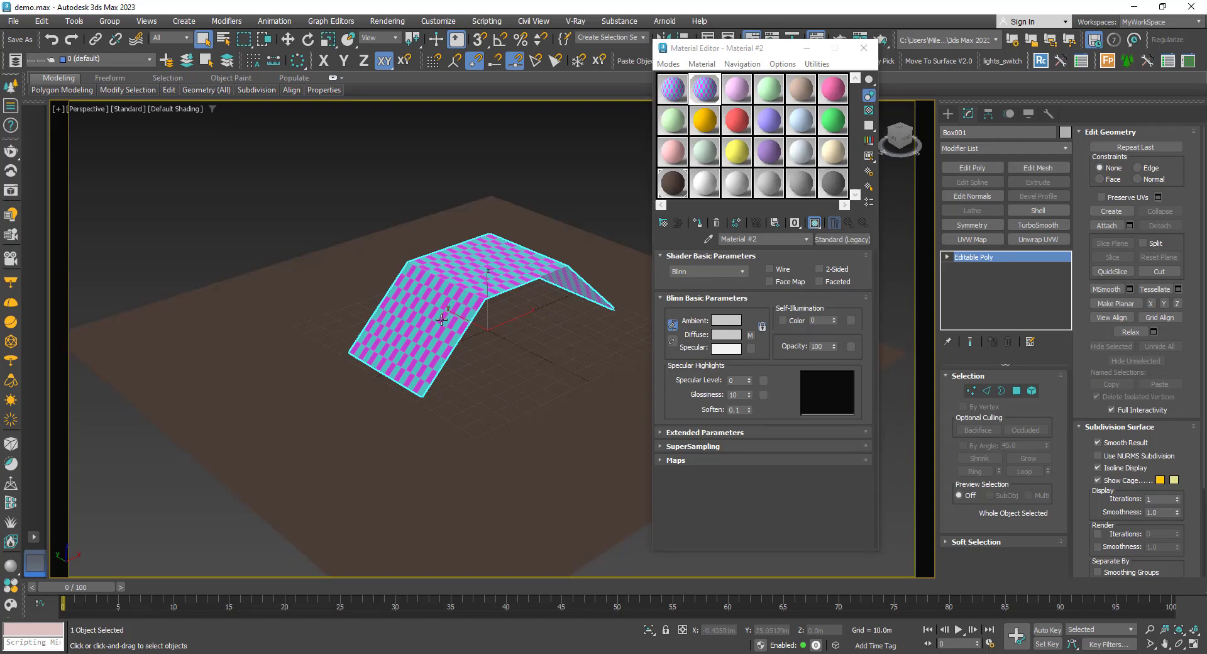
middle_drag(442, 319, 453, 324)
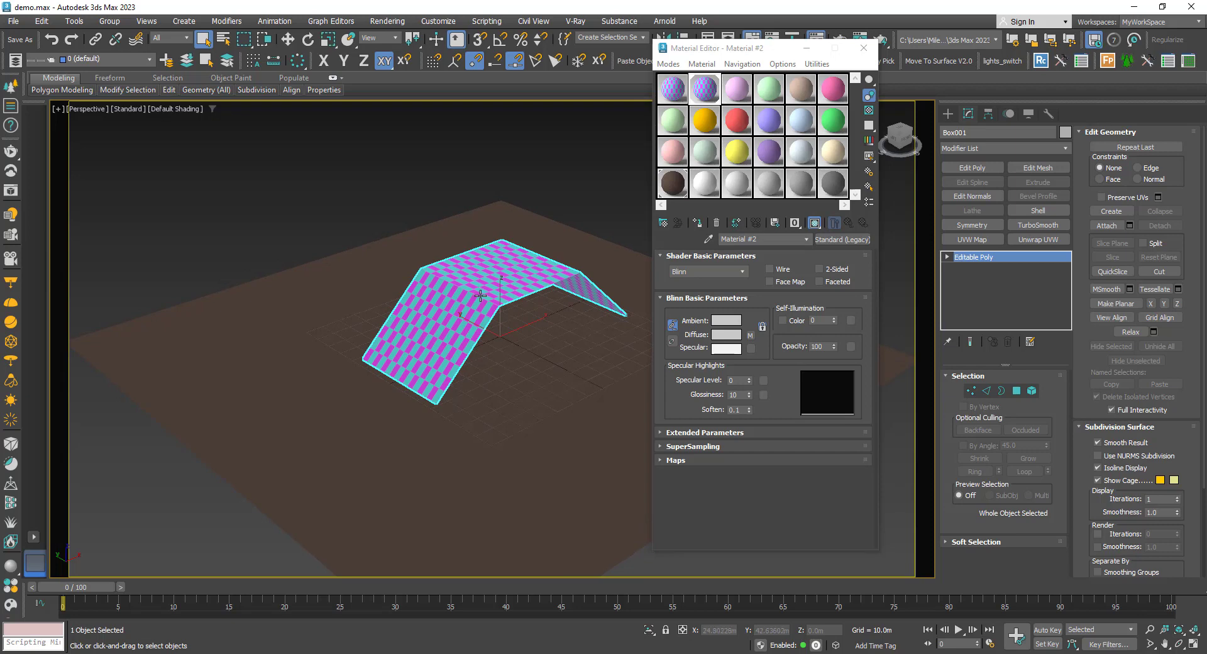
middle_drag(481, 294, 480, 300)
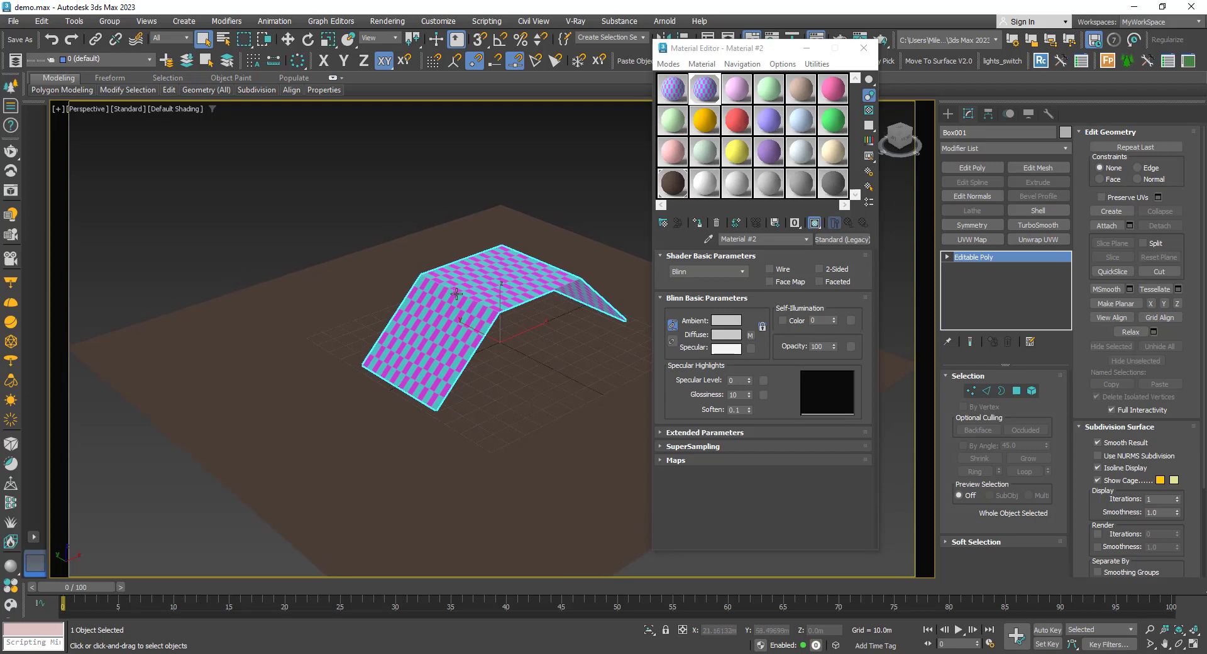